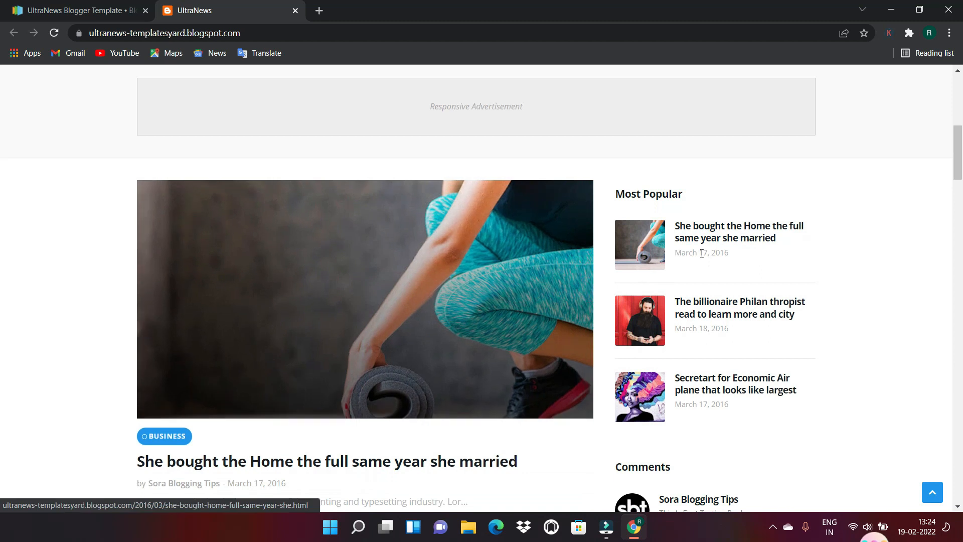
Scroll through the UltraNews demo home page's post grid and sidebar widgets
scroll(960, 188, "down", 2)
scroll(961, 189, "down", 3)
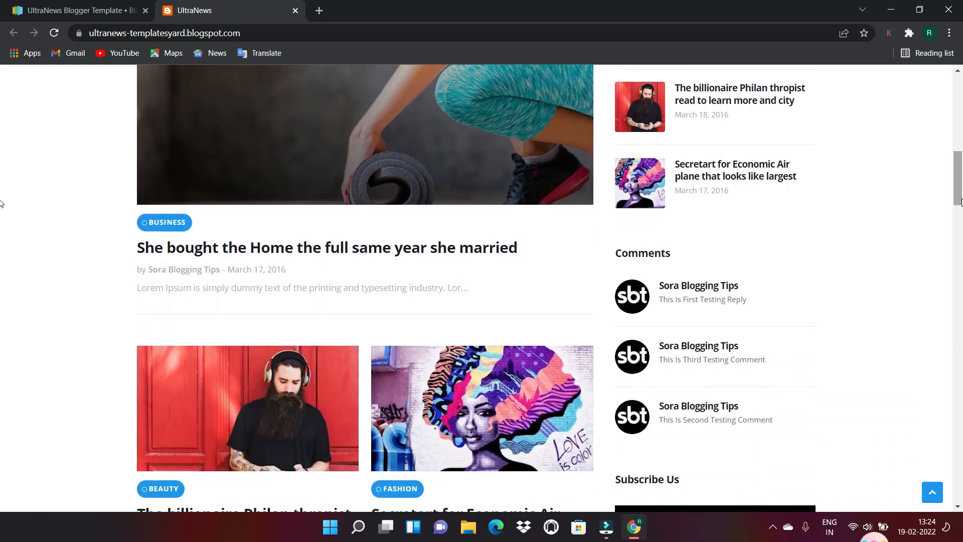
scroll(943, 191, "down", 3)
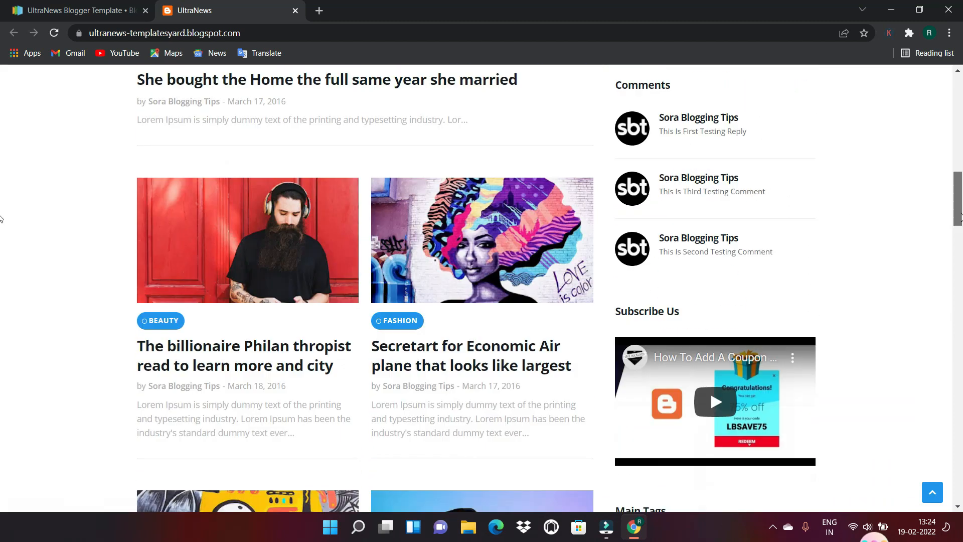
scroll(933, 200, "up", 1)
scroll(924, 226, "down", 3)
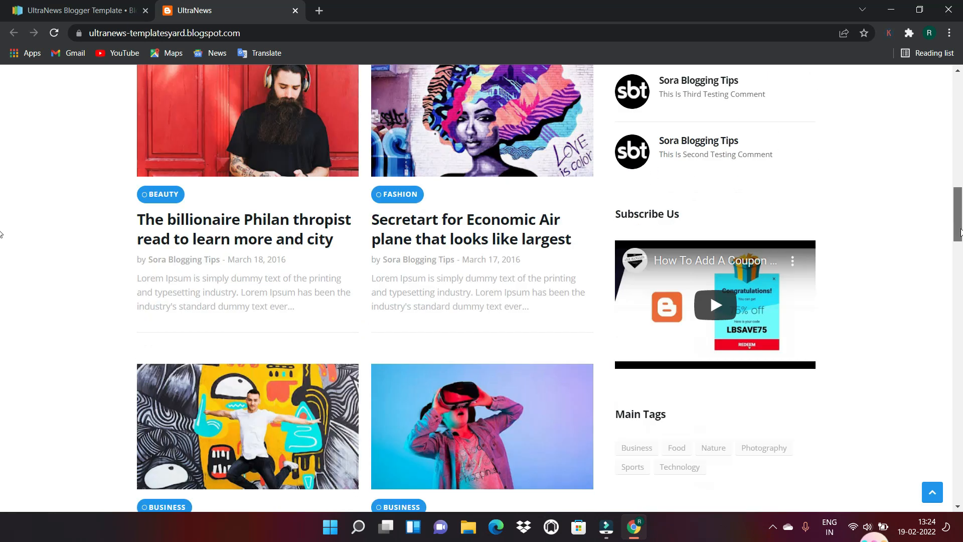
scroll(138, 285, "up", 1)
scroll(138, 285, "down", 1)
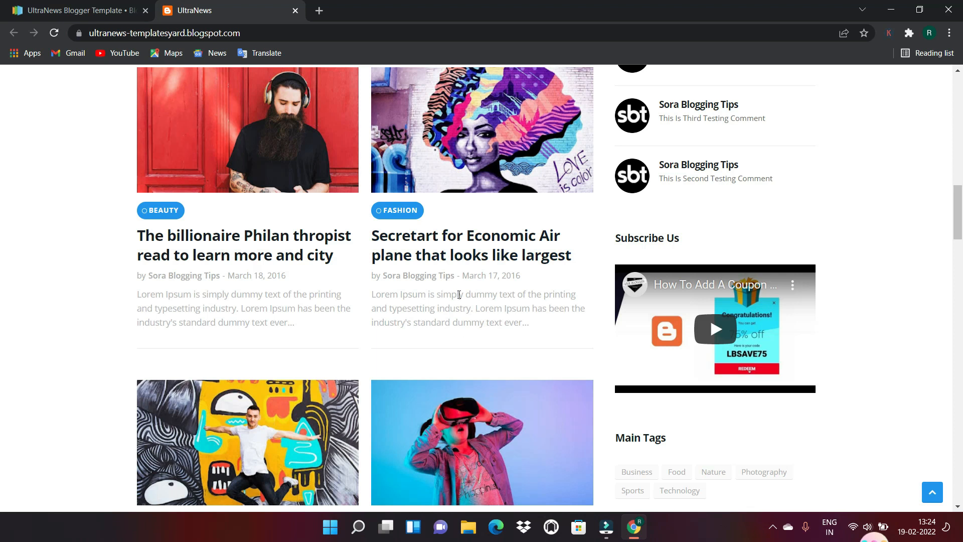
scroll(459, 294, "down", 10)
scroll(2, 298, "down", 10)
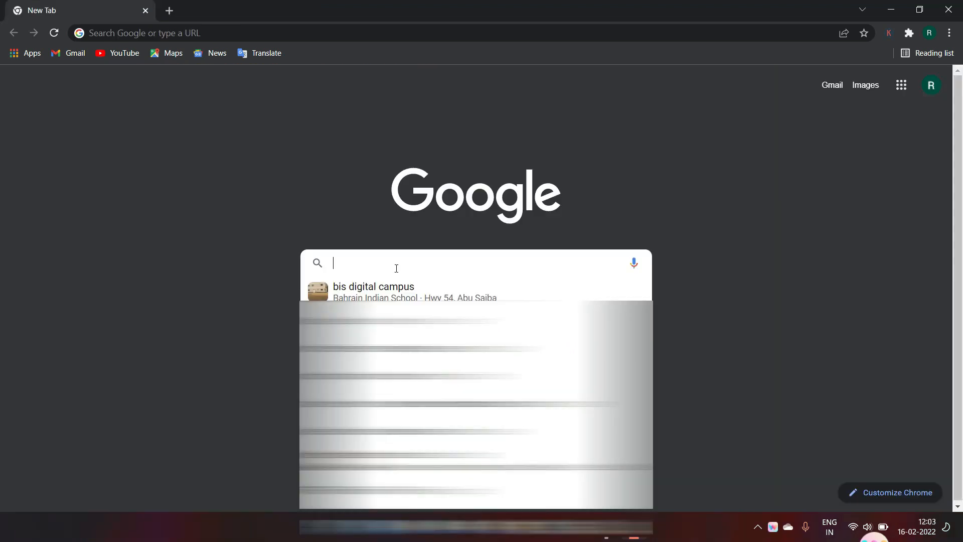
Search Google for 'xampp' and open the apachefriends.org XAMPP site
type("xampp")
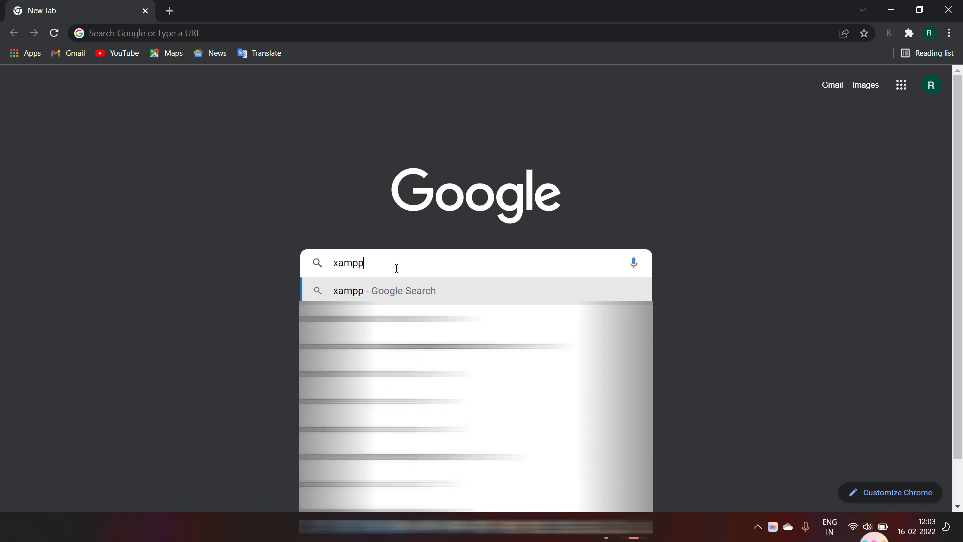
key("Return")
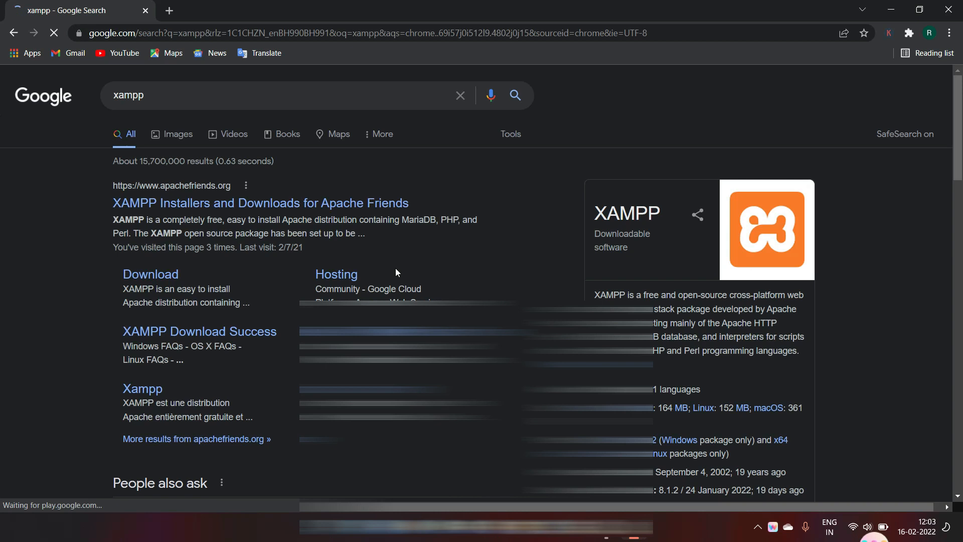
left_click(196, 203)
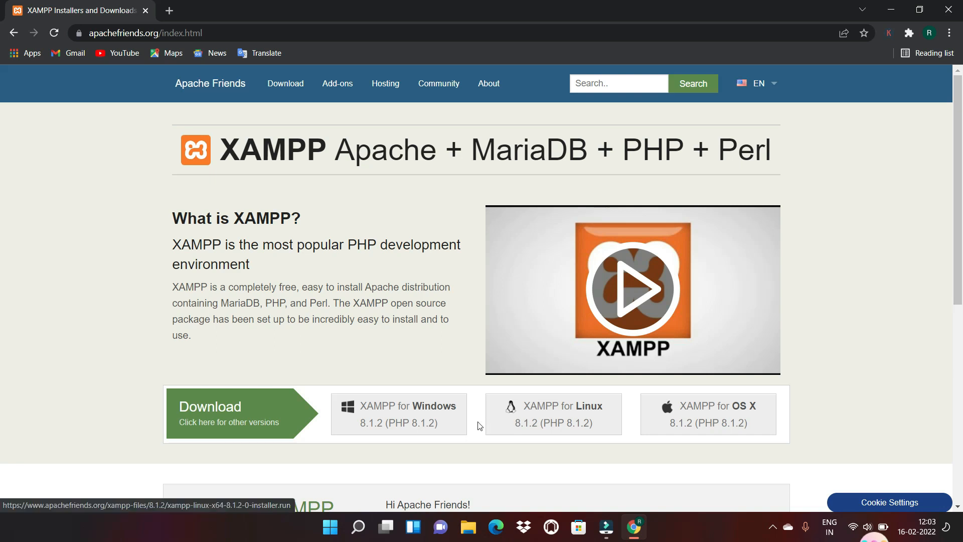
Download the XAMPP for Windows 8.1.2 installer
left_click(412, 417)
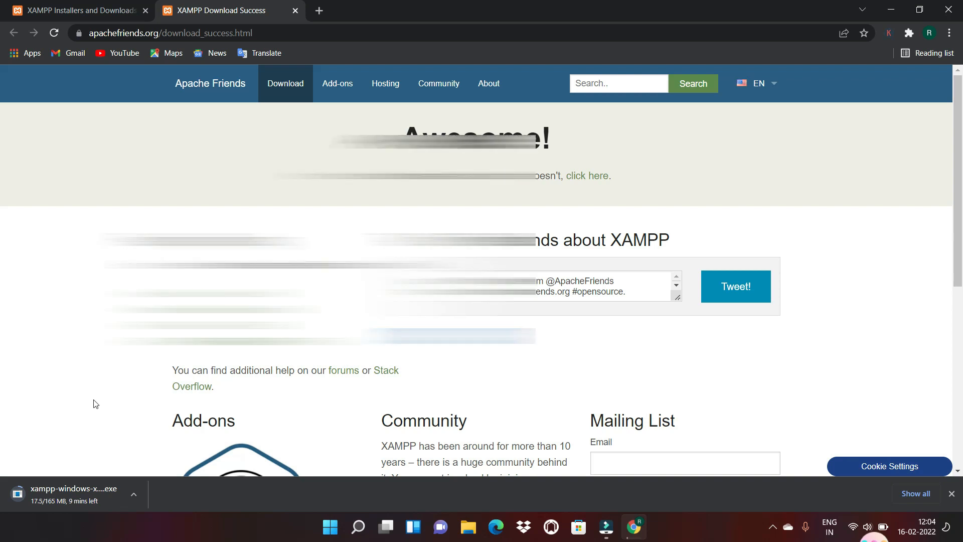
Search Google for 'godaddy' in a new tab
left_click(319, 10)
type("g")
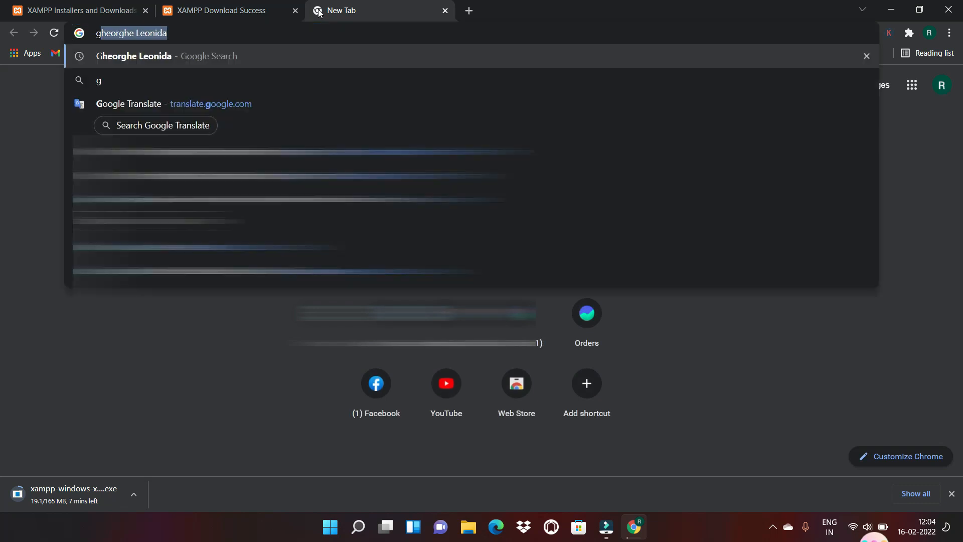
type("odaddy")
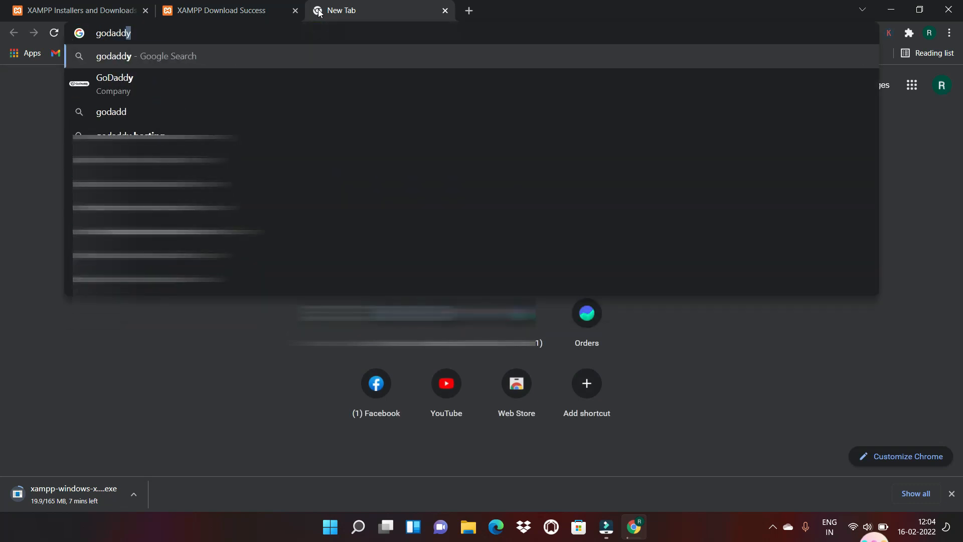
key("Return")
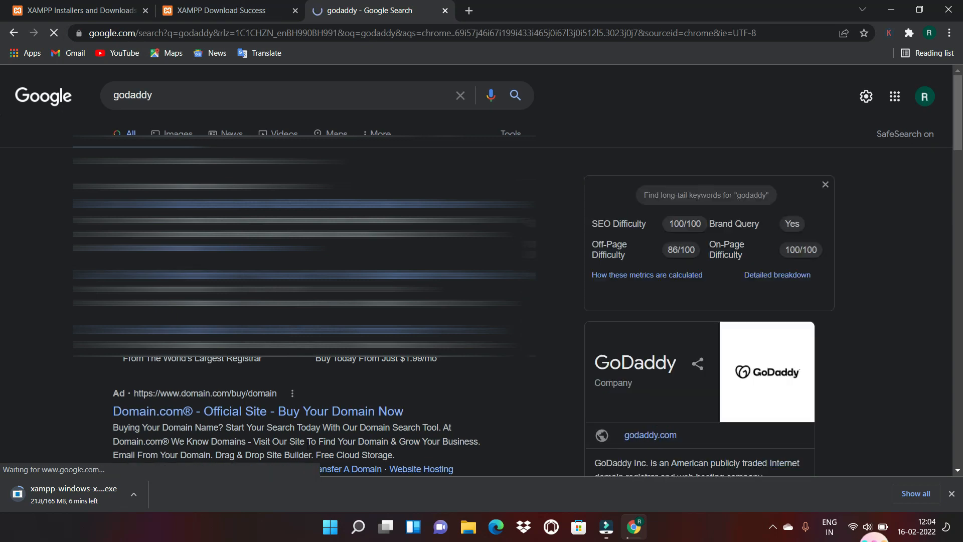
Replace the query with 'domain' and scroll to the Domain.com result
left_click(185, 98)
key("BackSpace")
key("BackSpace")
key("BackSpace")
key("BackSpace")
key("BackSpace")
key("BackSpace")
key("BackSpace")
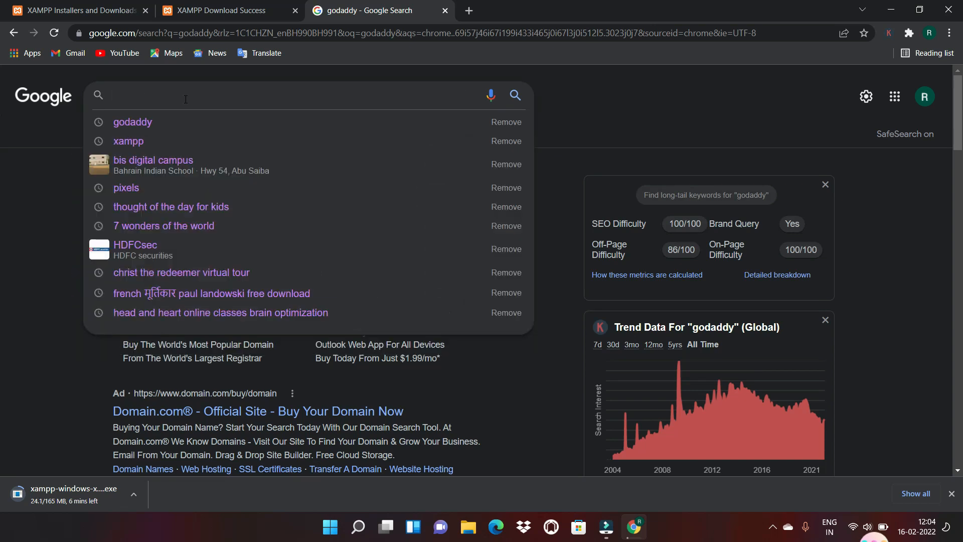
type("domain")
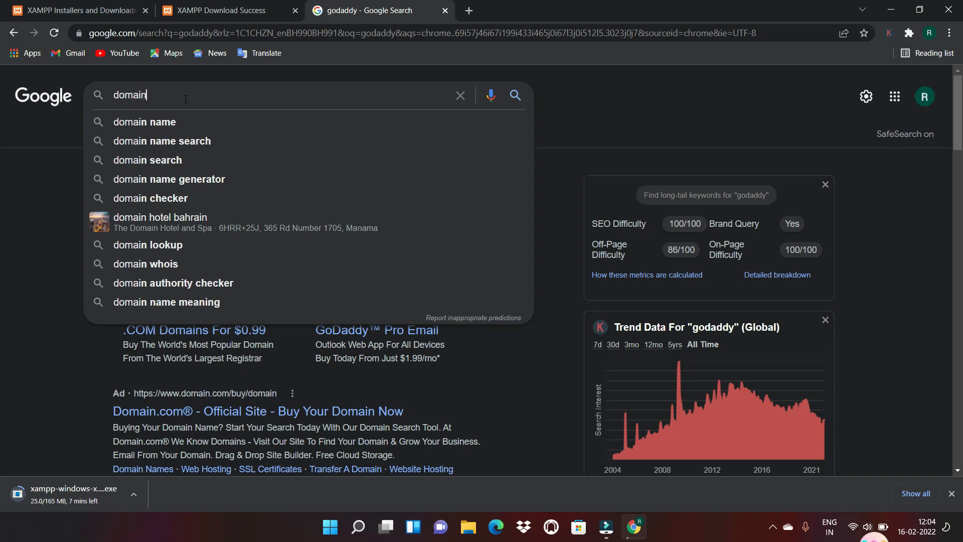
key("Return")
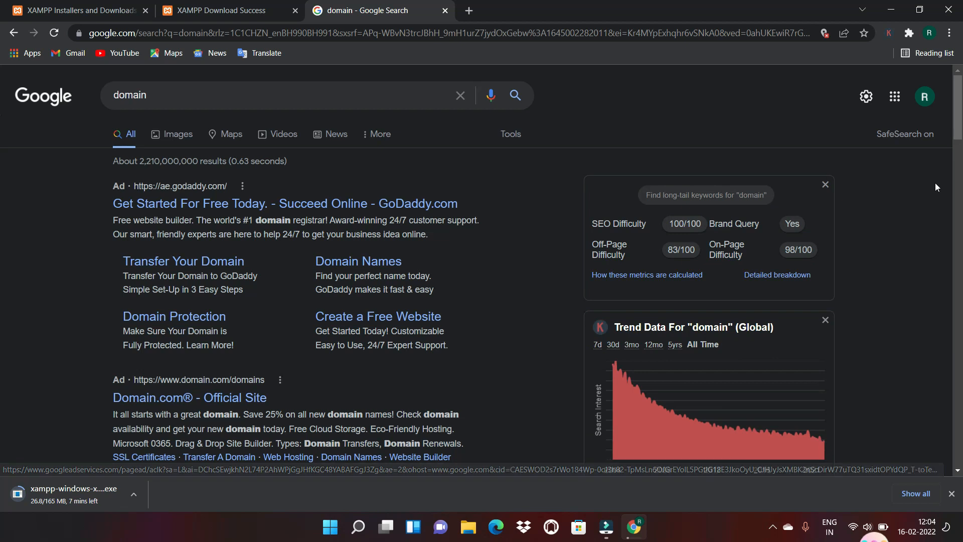
scroll(2, 171, "down", 12)
scroll(1, 170, "up", 6)
scroll(1, 148, "down", 1)
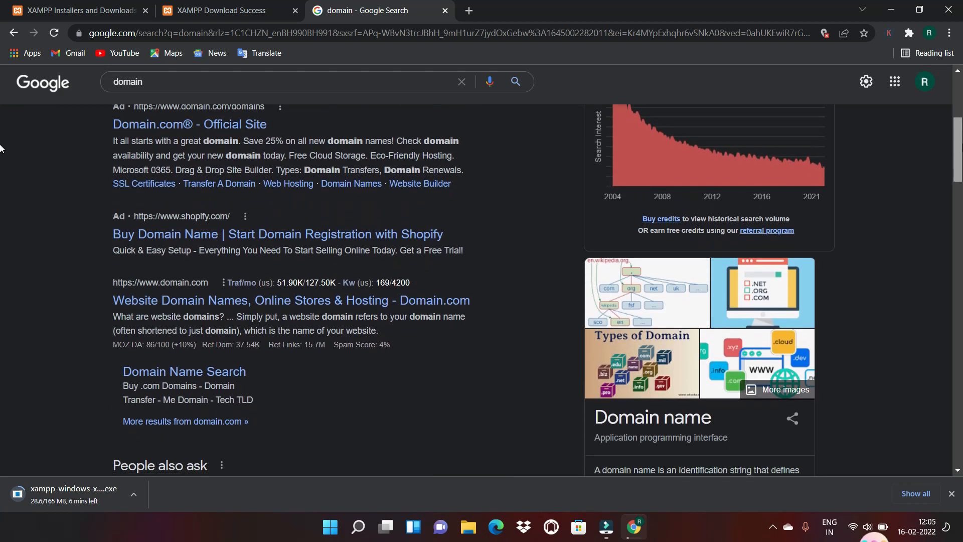
scroll(1, 149, "down", 1)
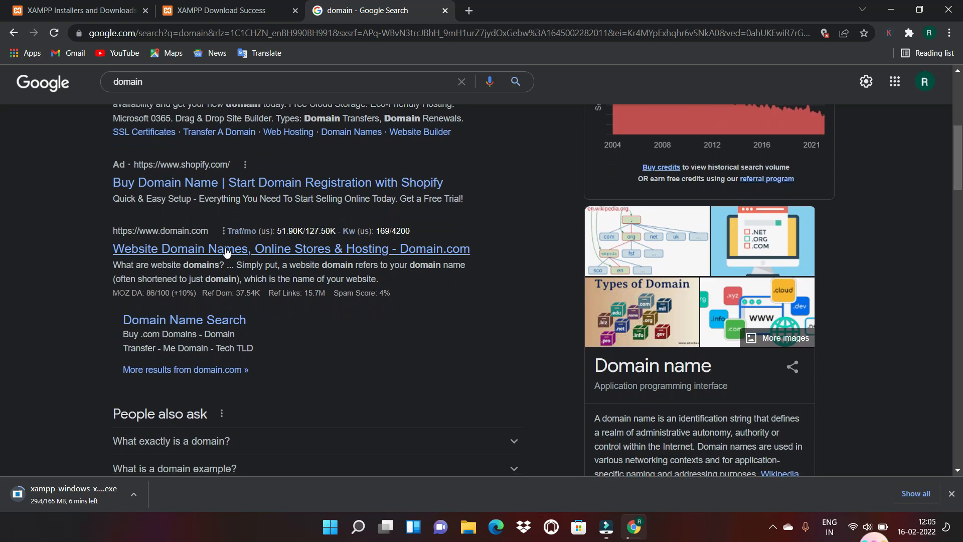
Open Domain.com, dismiss its cookie notice, and launch the downloaded XAMPP installer
left_click(225, 249)
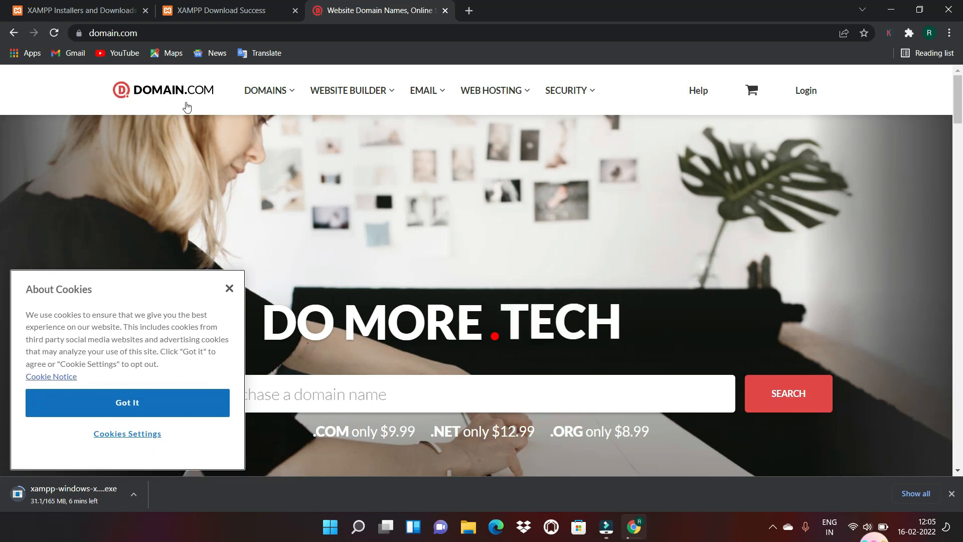
left_click(232, 291)
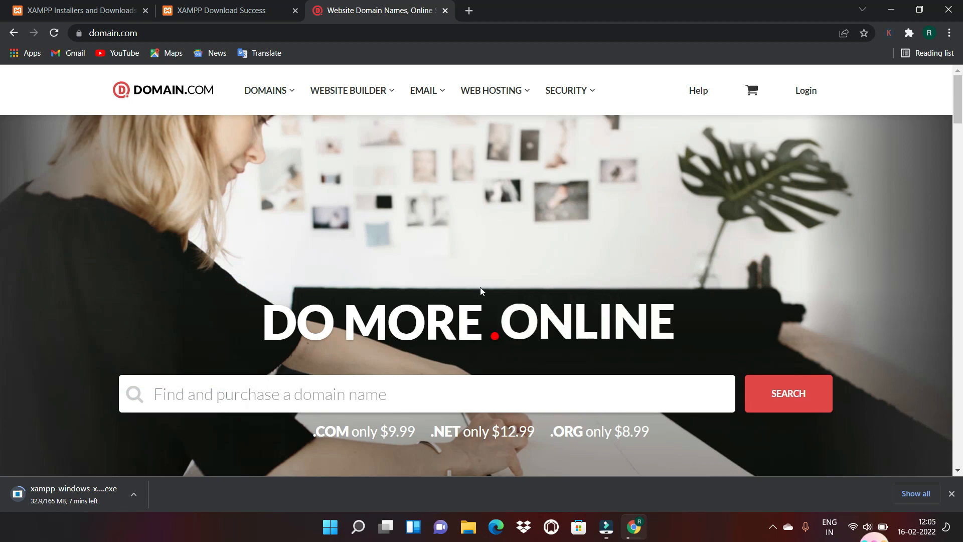
left_click_drag(961, 115, 824, 202)
left_click_drag(843, 241, 958, 187)
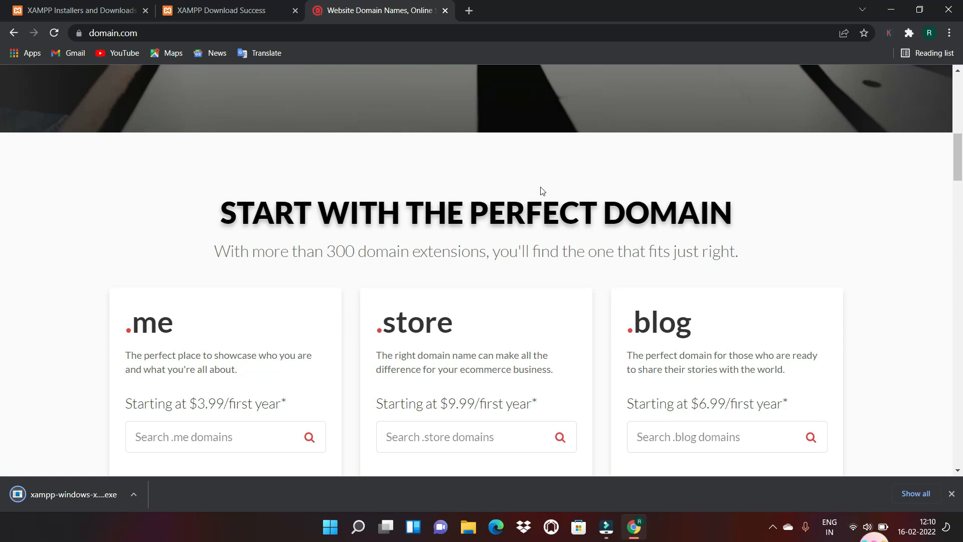
left_click(110, 500)
left_click(134, 494)
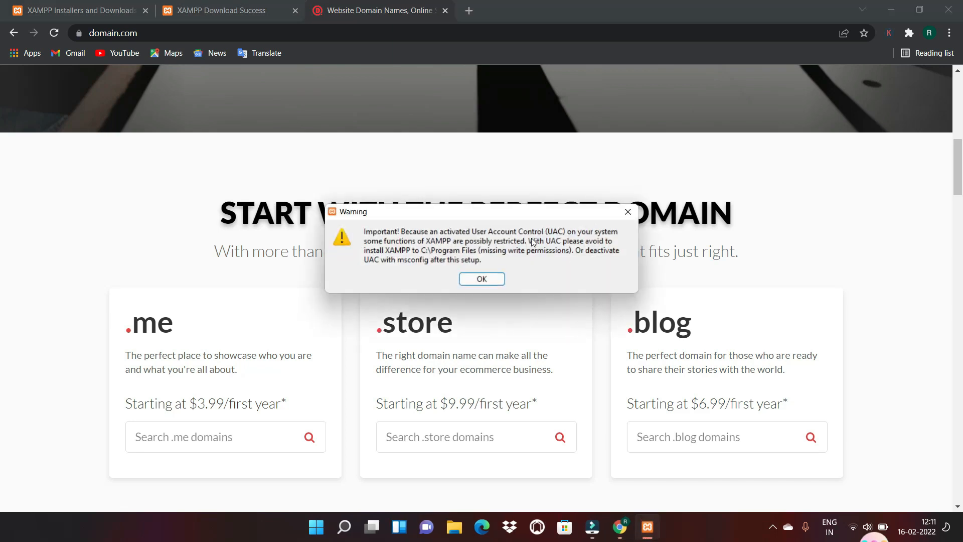
Accept the UAC warning and keep setup defaults: all components, C:\xampp, English
left_click(480, 283)
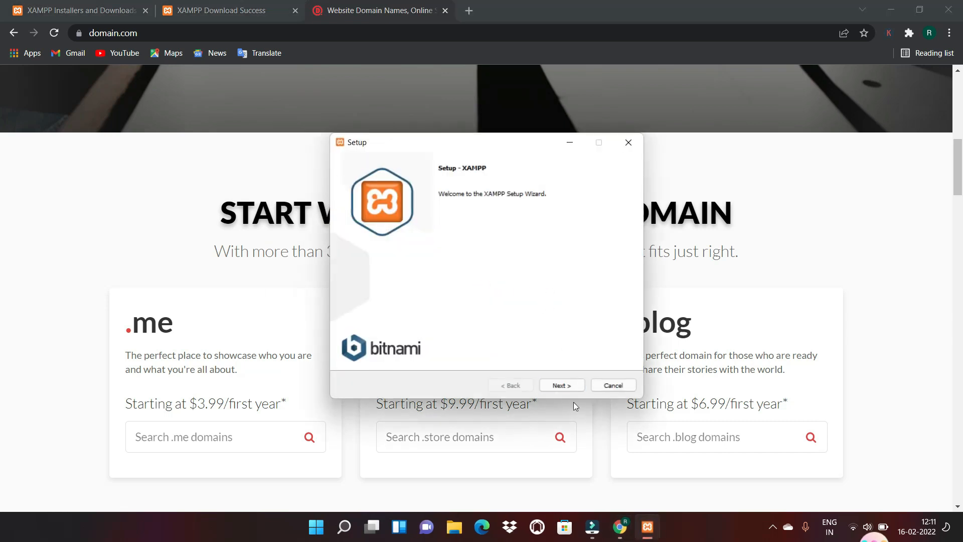
left_click(565, 391)
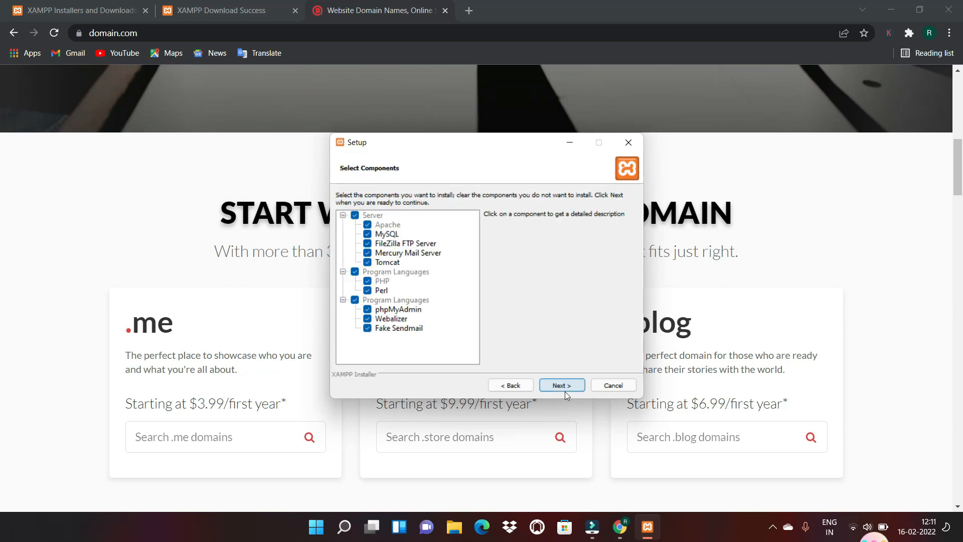
left_click(561, 386)
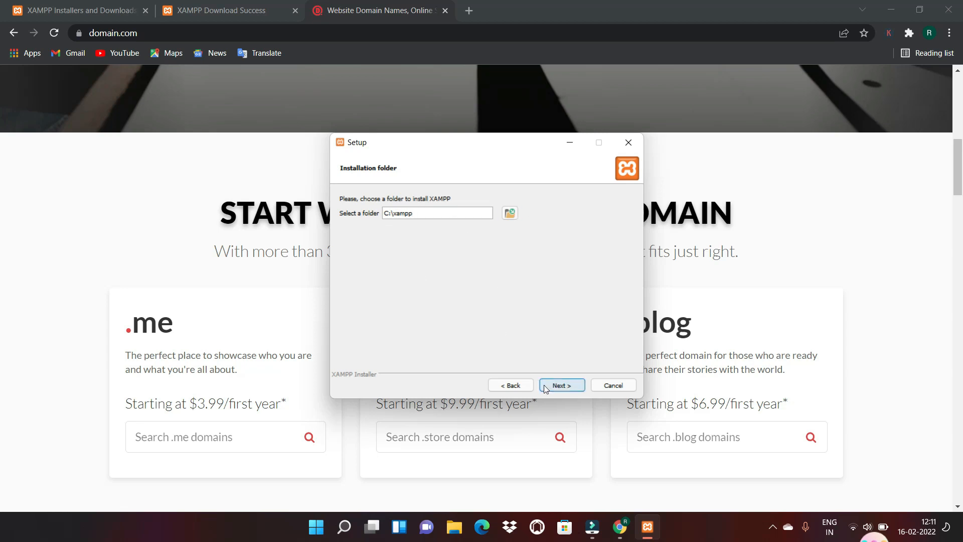
left_click(564, 390)
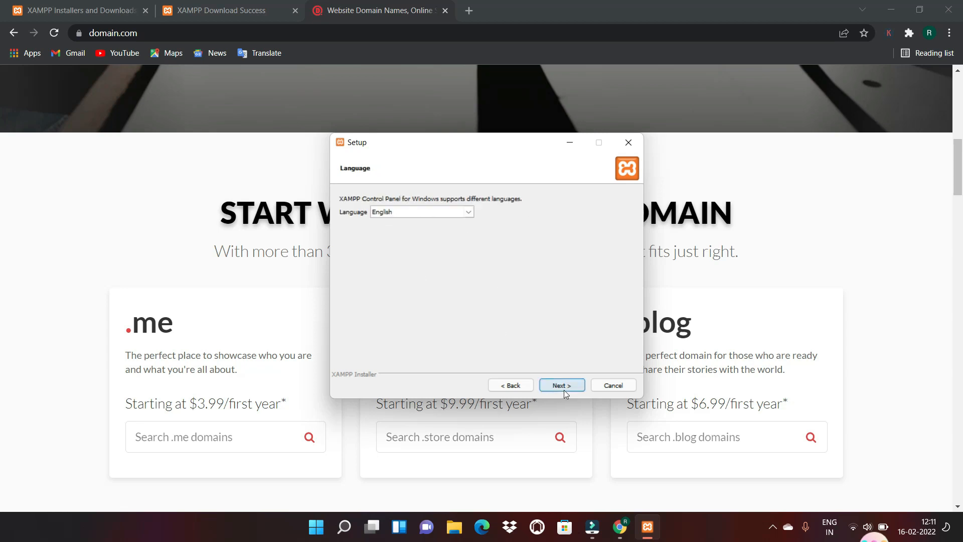
left_click(564, 385)
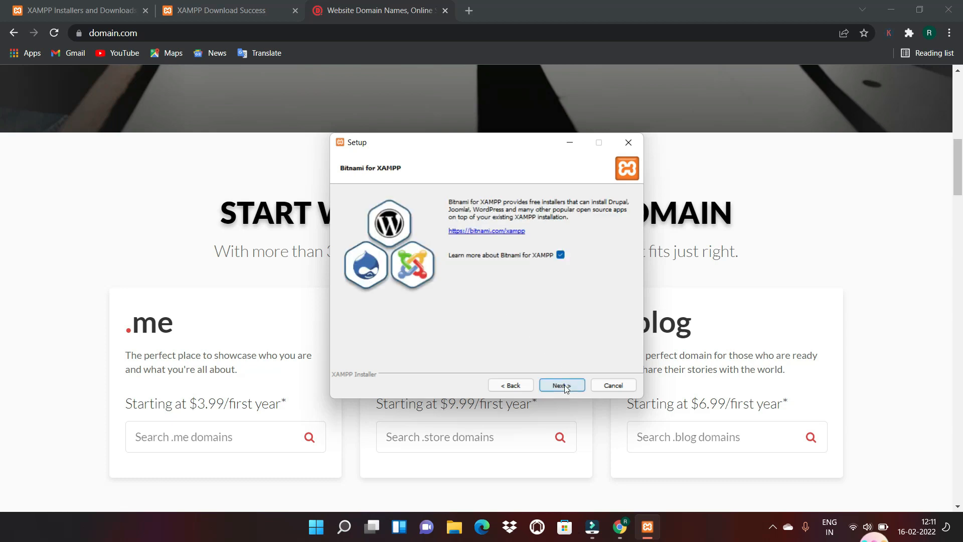
left_click(562, 385)
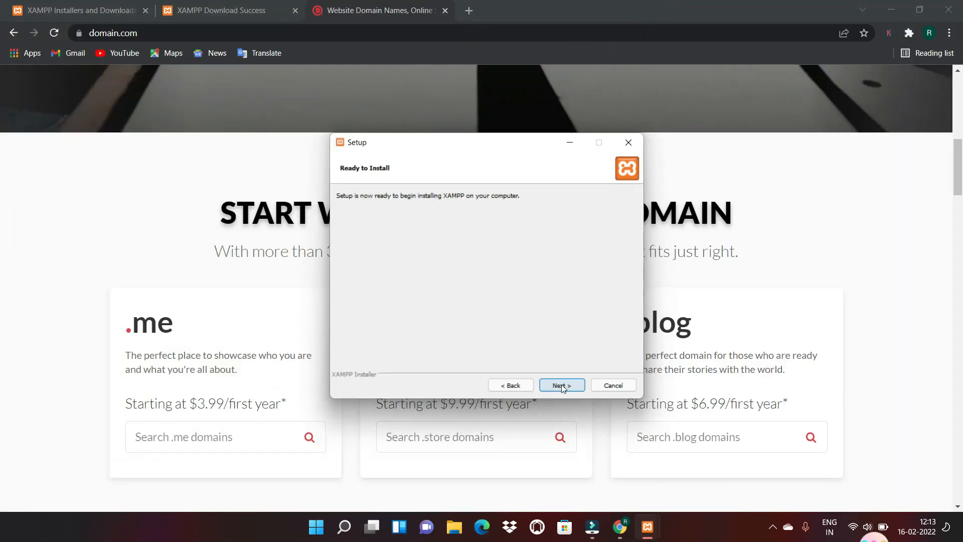
Install XAMPP, allow the firewall alert, then search Start for the XAMPP Control Panel
left_click(562, 384)
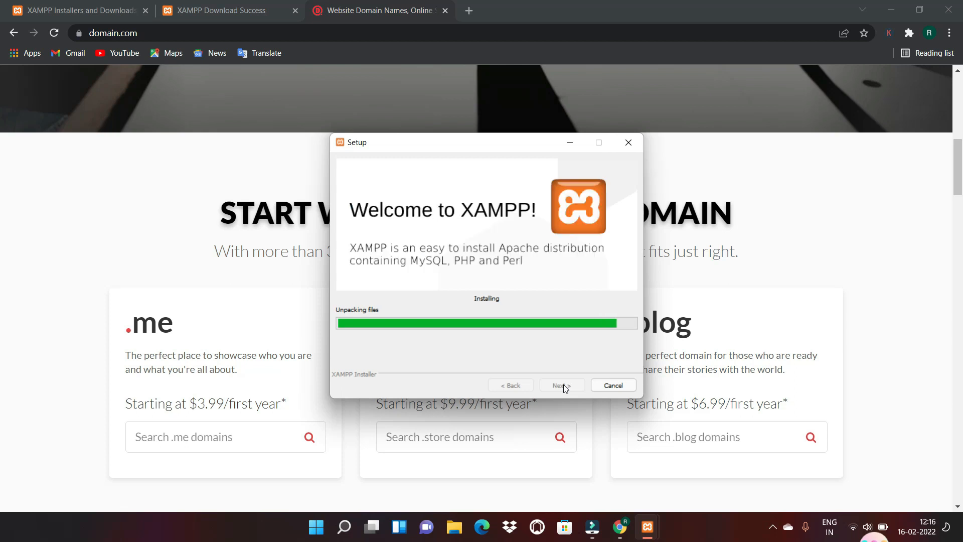
left_click(557, 378)
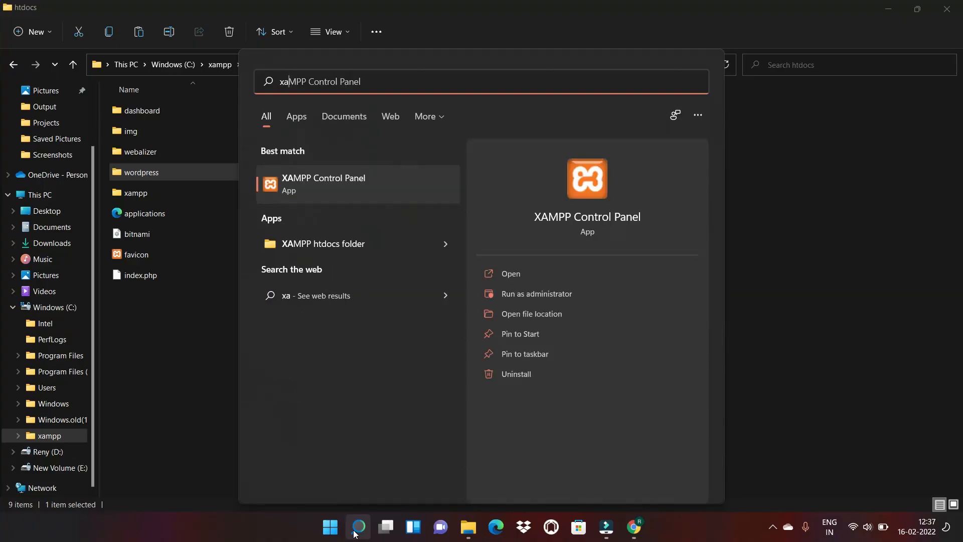
type("mp")
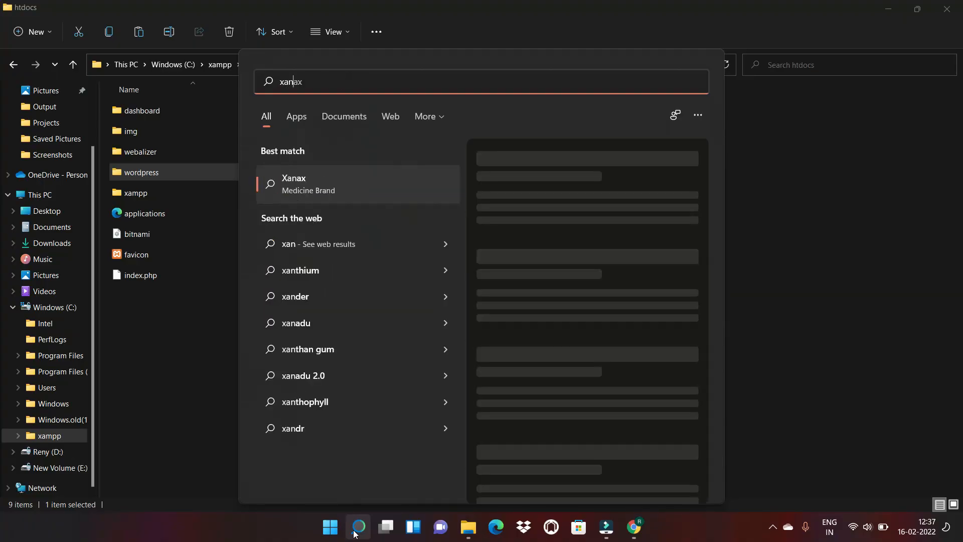
type("p")
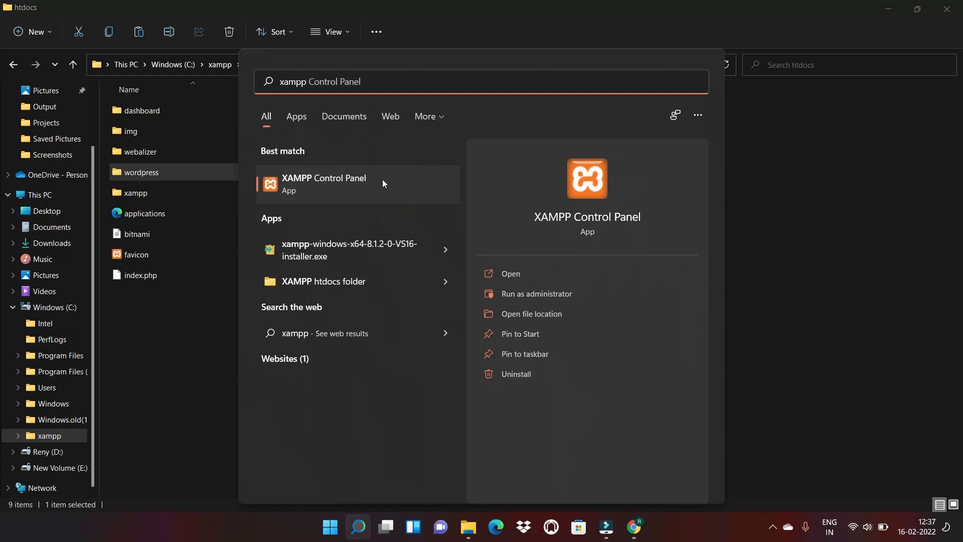
Open XAMPP Control Panel and start the Apache and MySQL modules
left_click(357, 191)
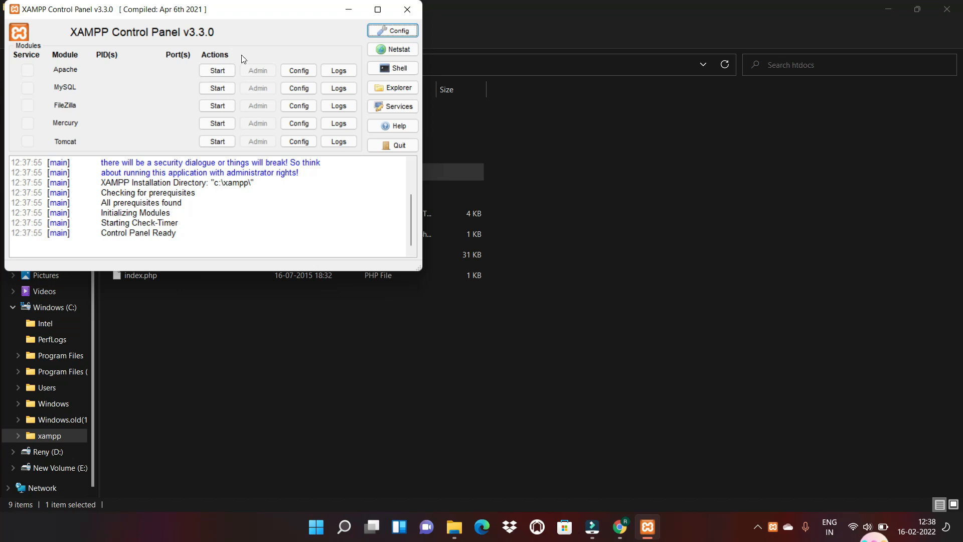
left_click(217, 73)
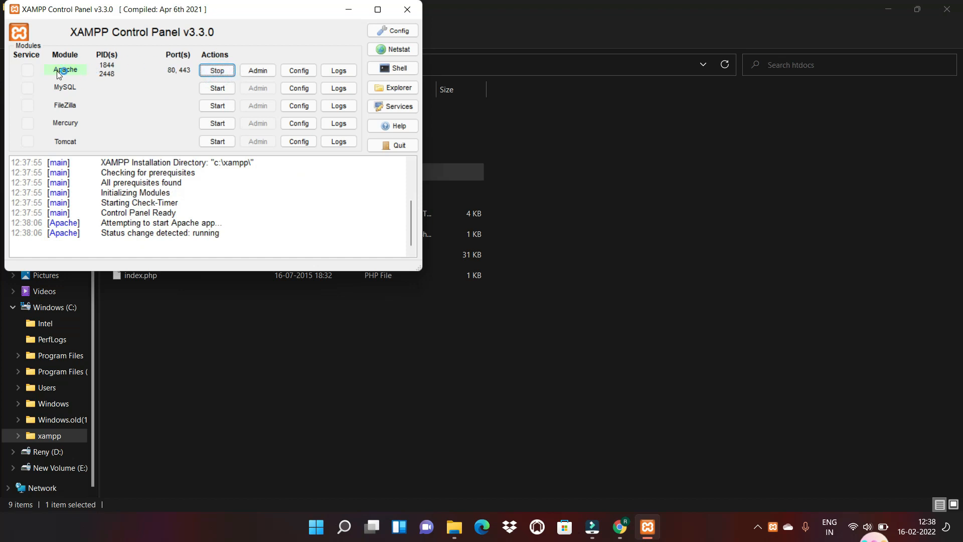
left_click(218, 92)
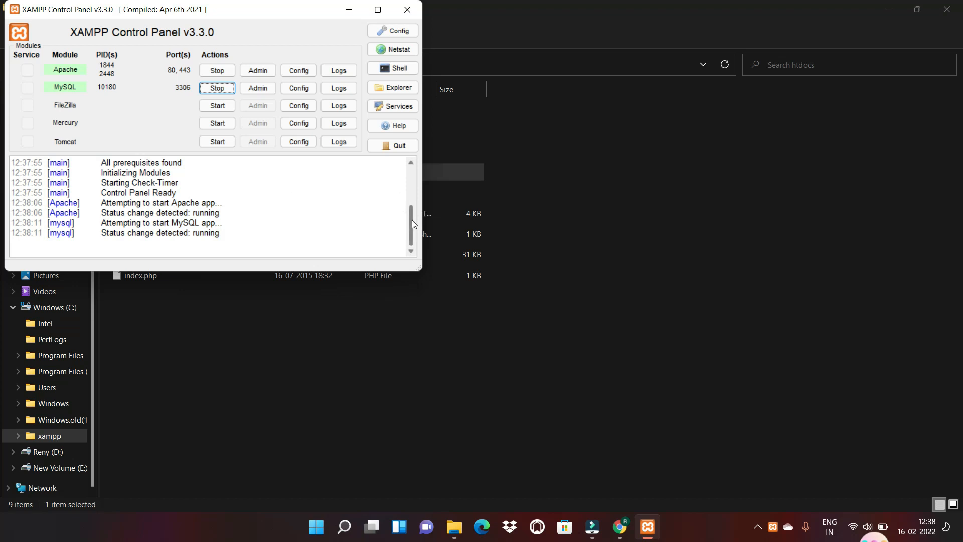
scroll(412, 220, "up", 1)
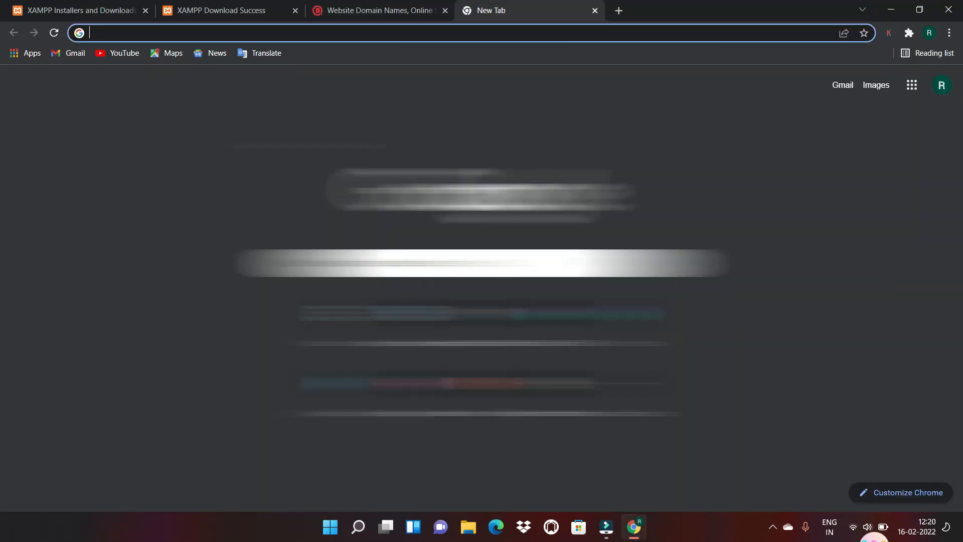
Search Google for 'wordpress download' from the address bar and scroll the results
type("wordpress")
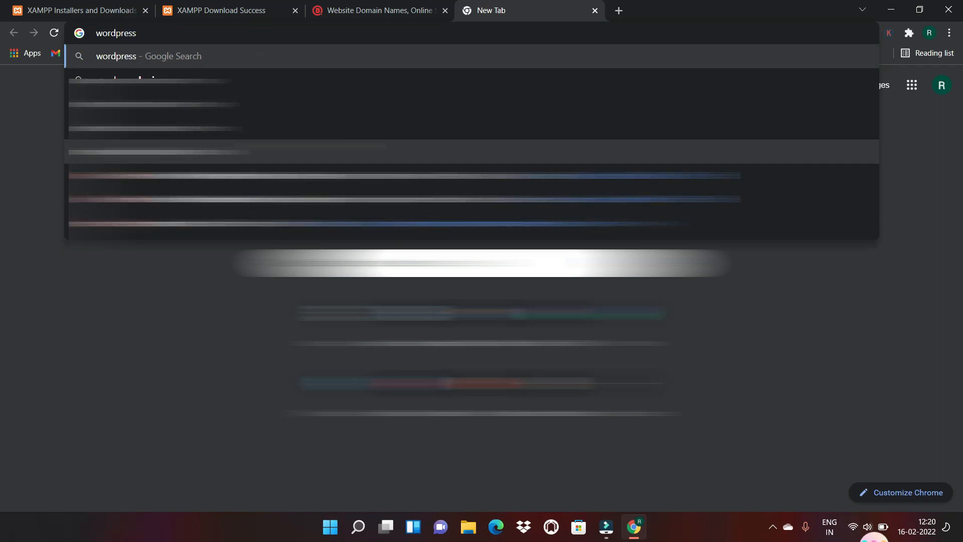
type(".com")
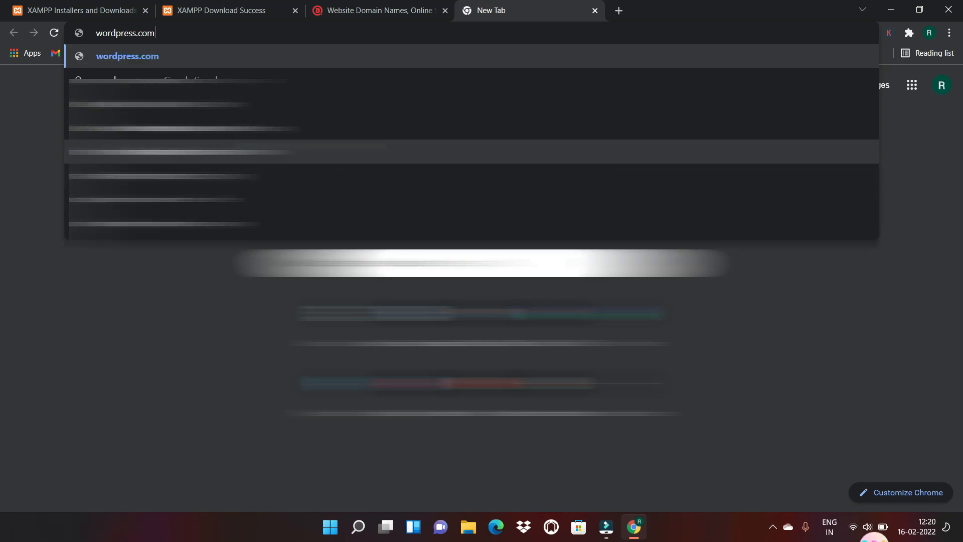
key("BackSpace")
key("BackSpace")
key("BackSpace")
key("BackSpace")
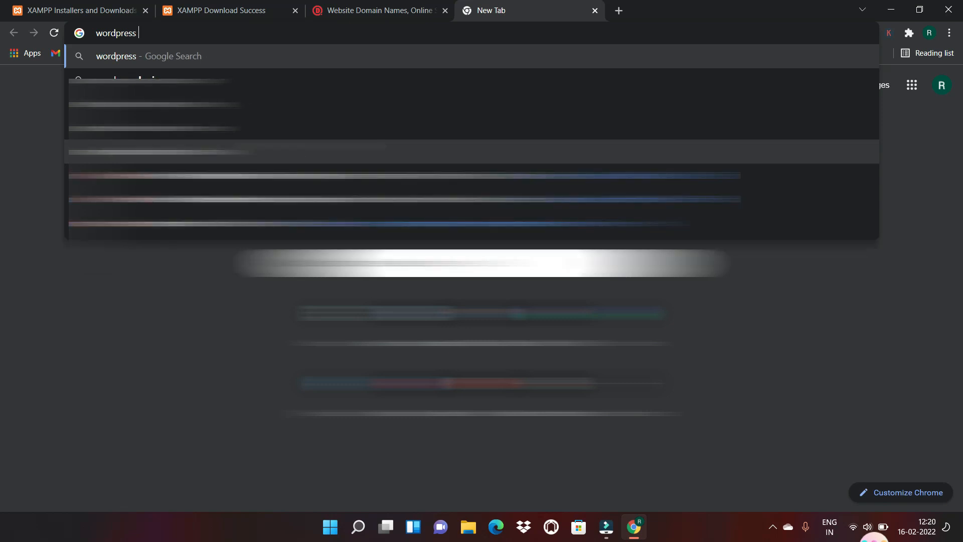
type("dou")
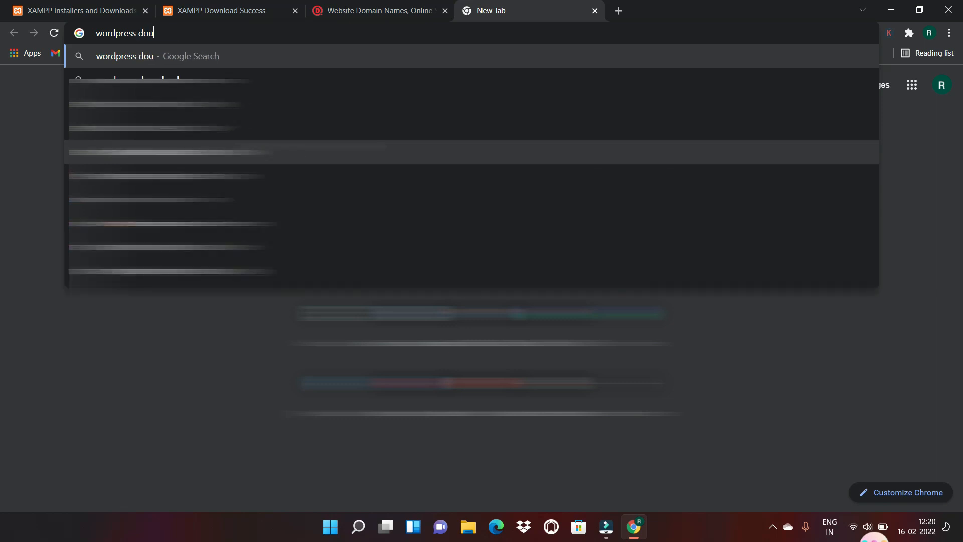
type("nload")
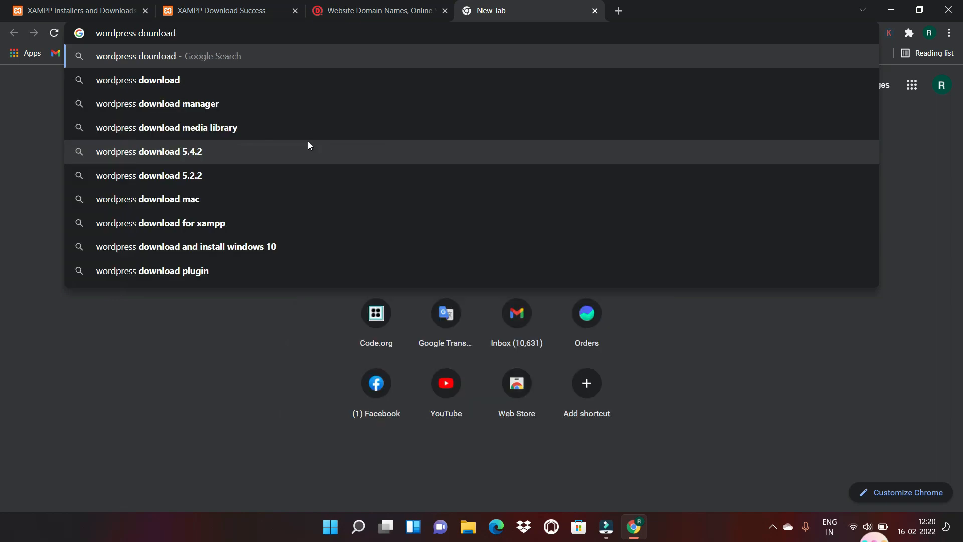
key("BackSpace")
key("BackSpace")
key("BackSpace")
key("BackSpace")
key("BackSpace")
key("BackSpace")
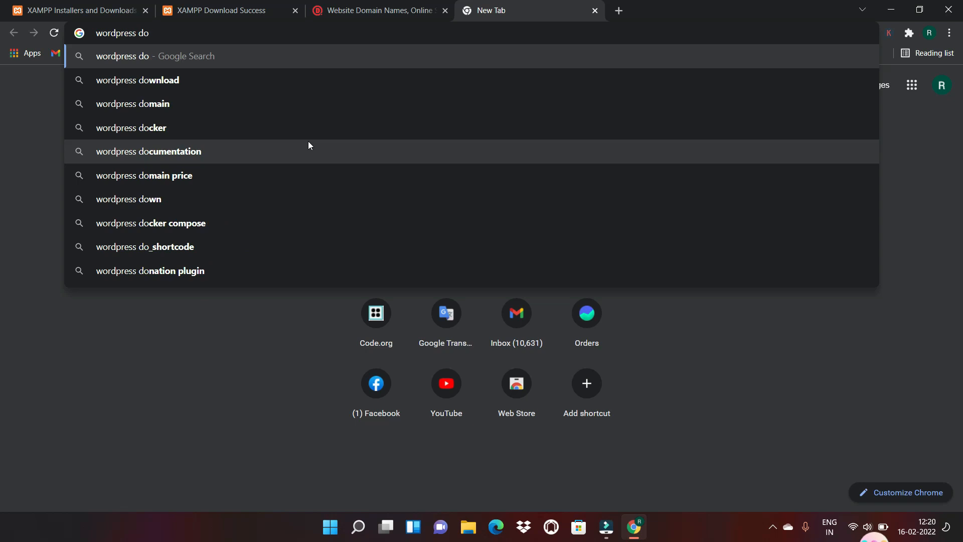
type("wnloa")
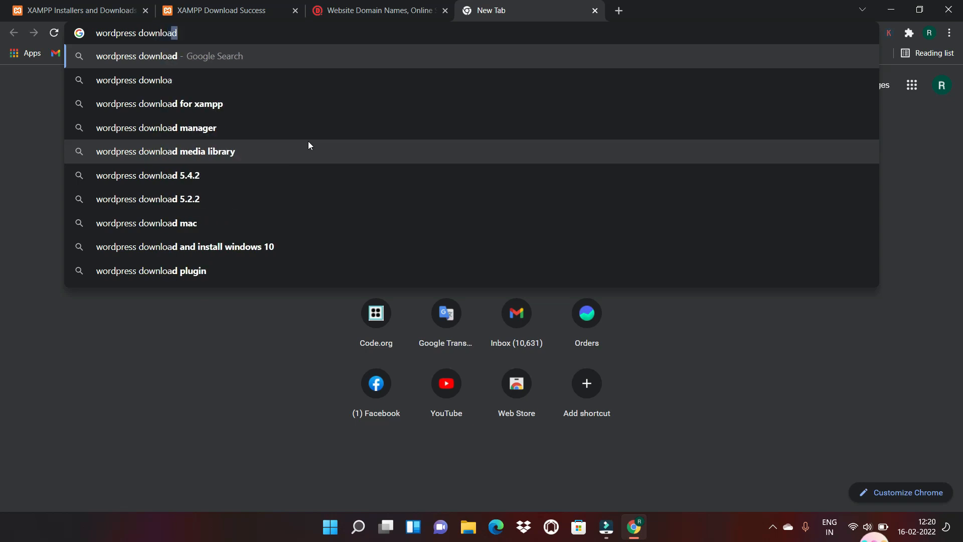
key("Return")
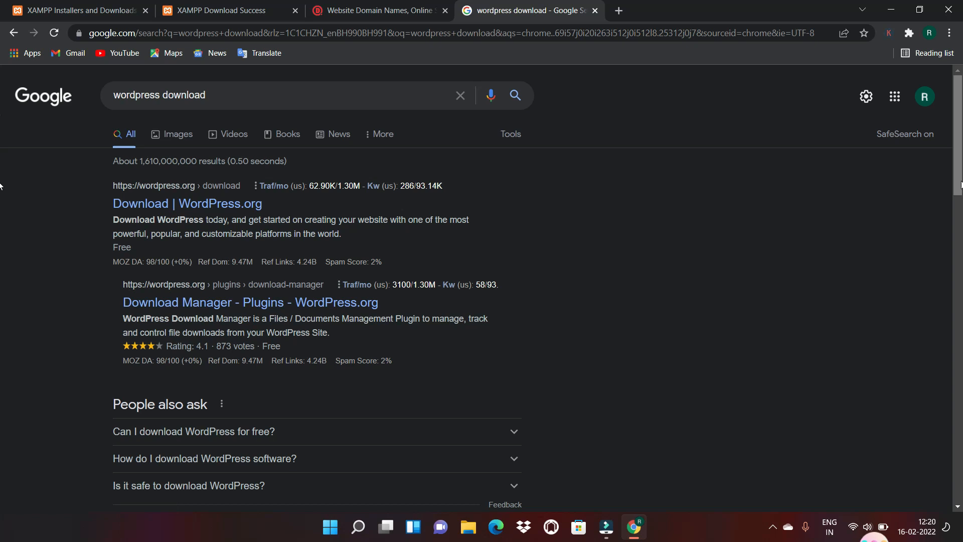
left_click_drag(961, 181, 961, 234)
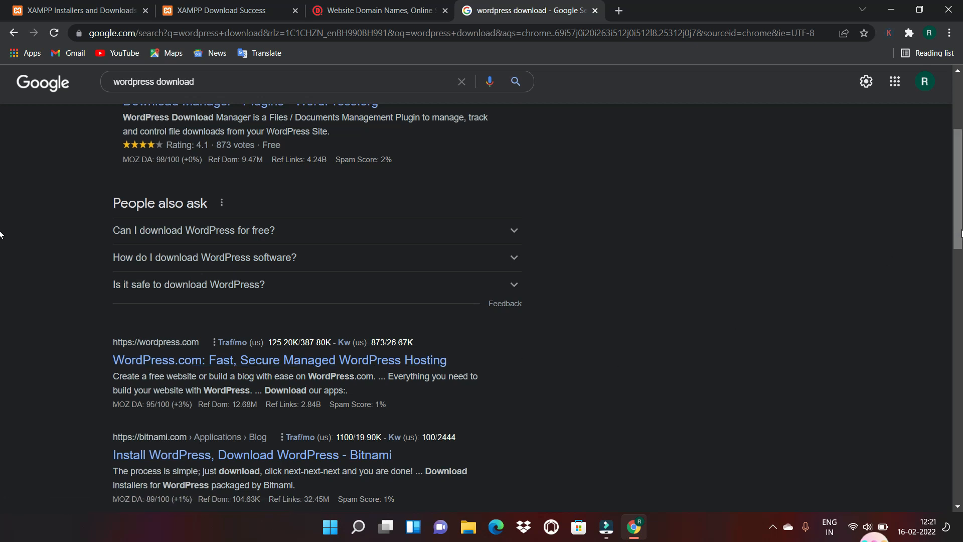
scroll(1, 231, "up", 4)
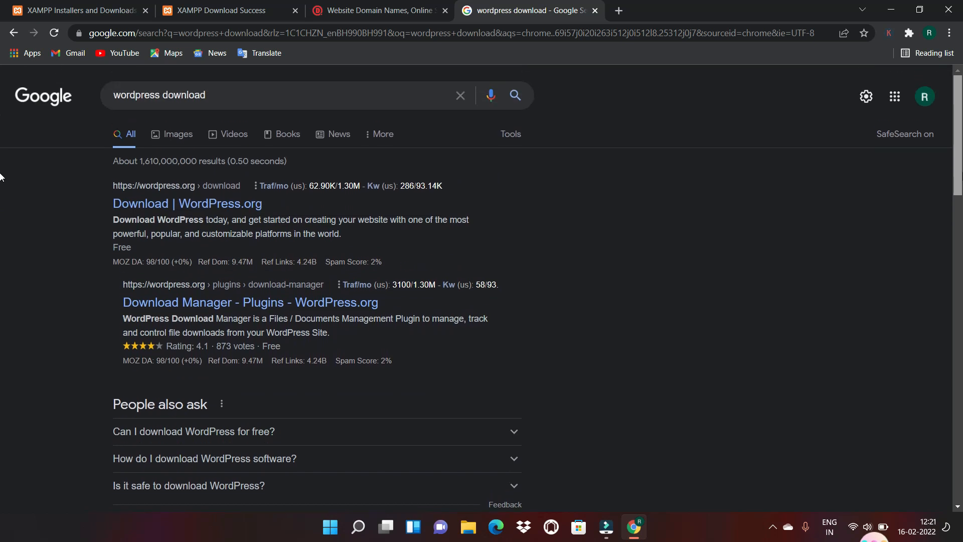
mouse_move(171, 206)
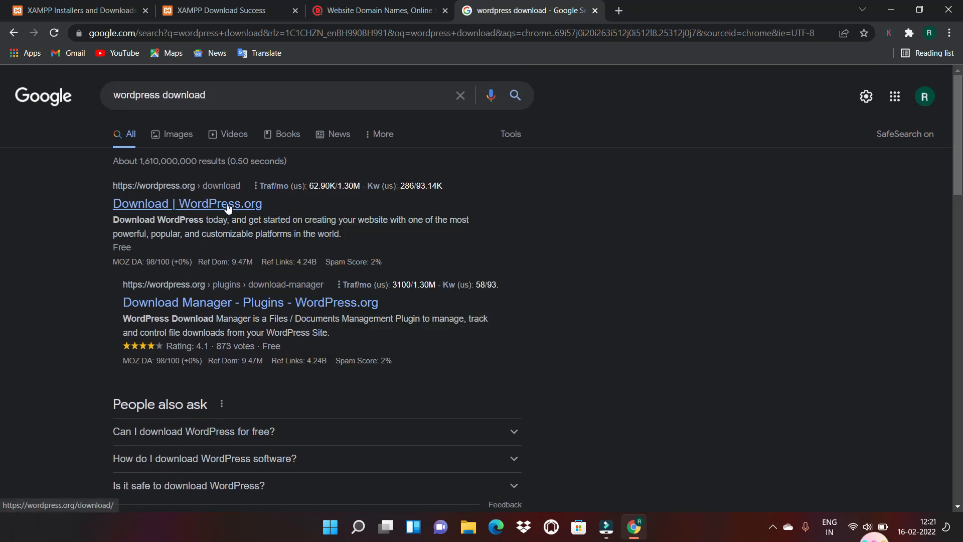
Download WordPress 5.9 from the WordPress.org download page, closing the Hooray! popup
left_click(211, 208)
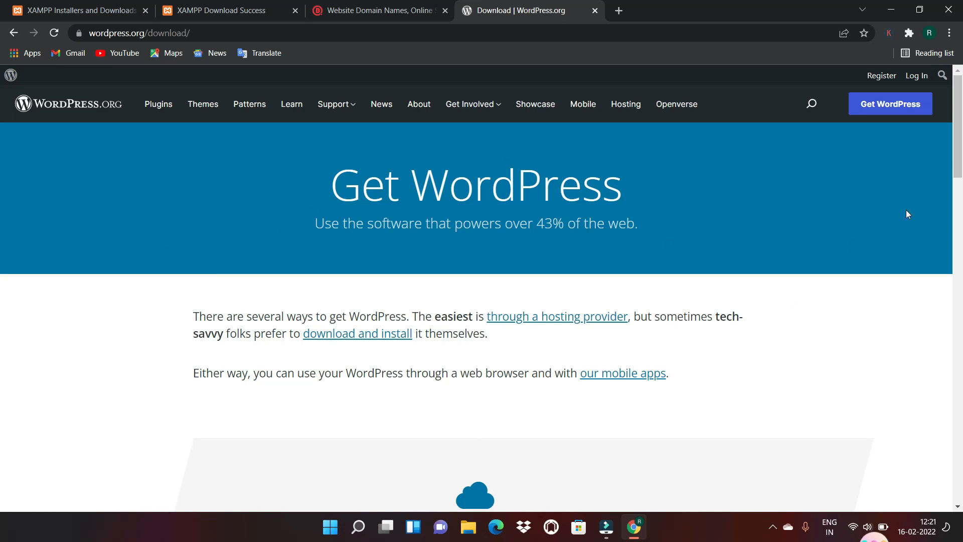
left_click_drag(961, 161, 959, 340)
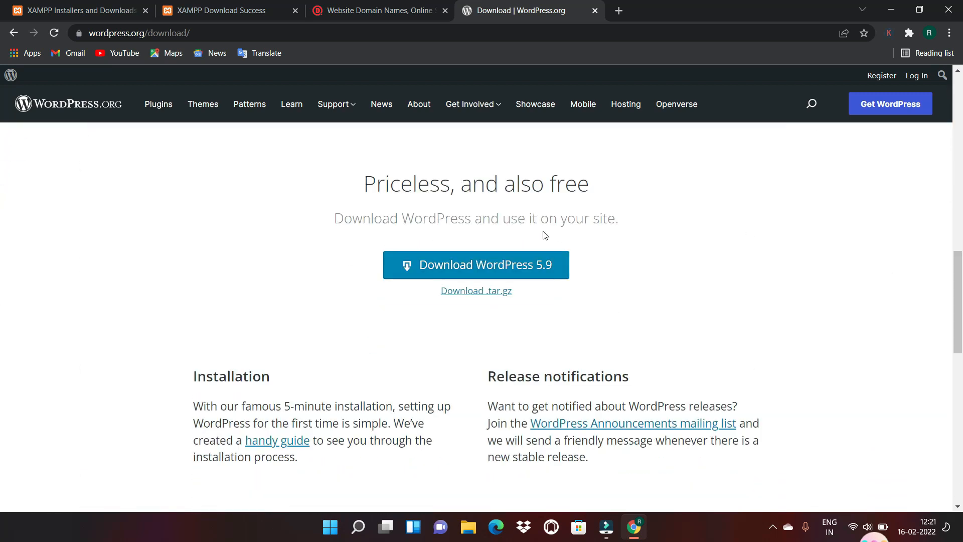
left_click(494, 271)
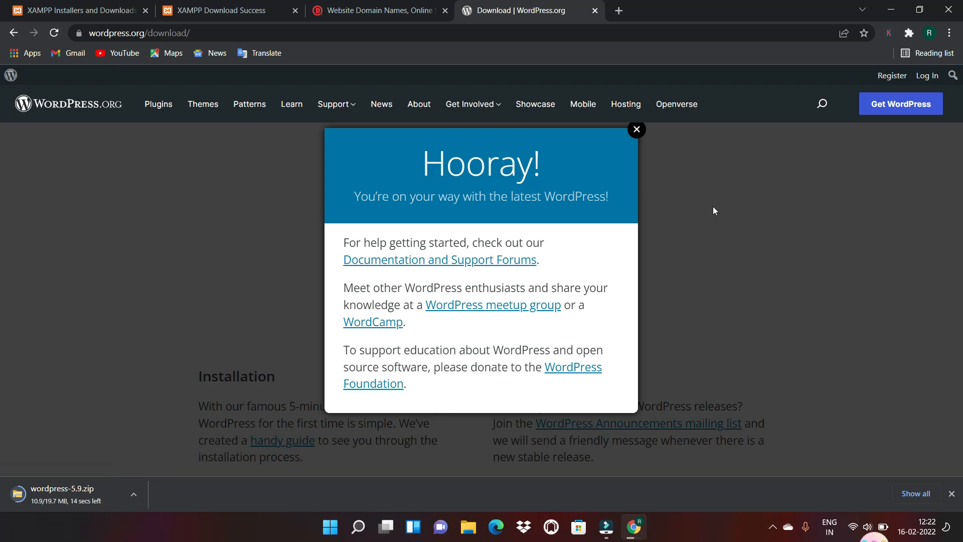
left_click(636, 130)
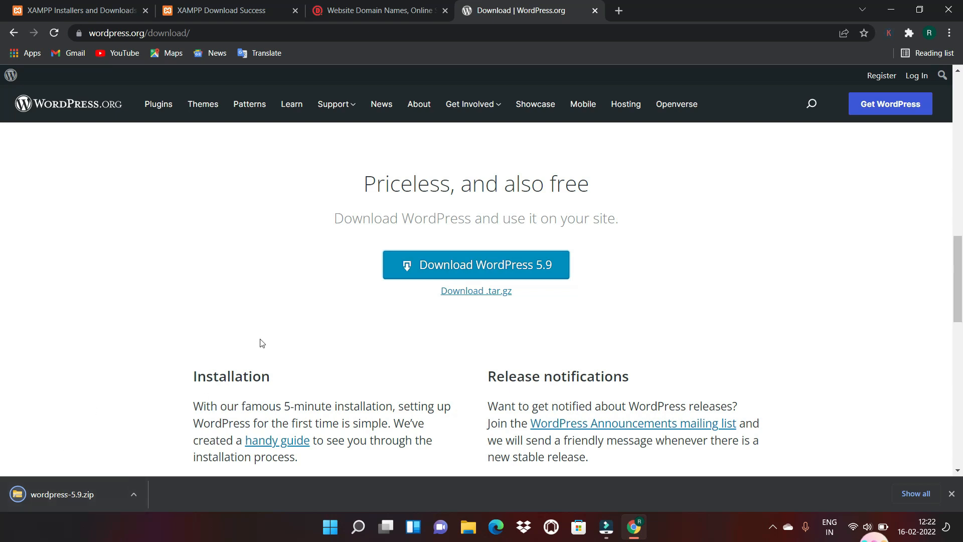
Extract wordpress-5.9.zip into a wordpress-5.9 folder, then open the Windows (C:) drive
left_click(130, 493)
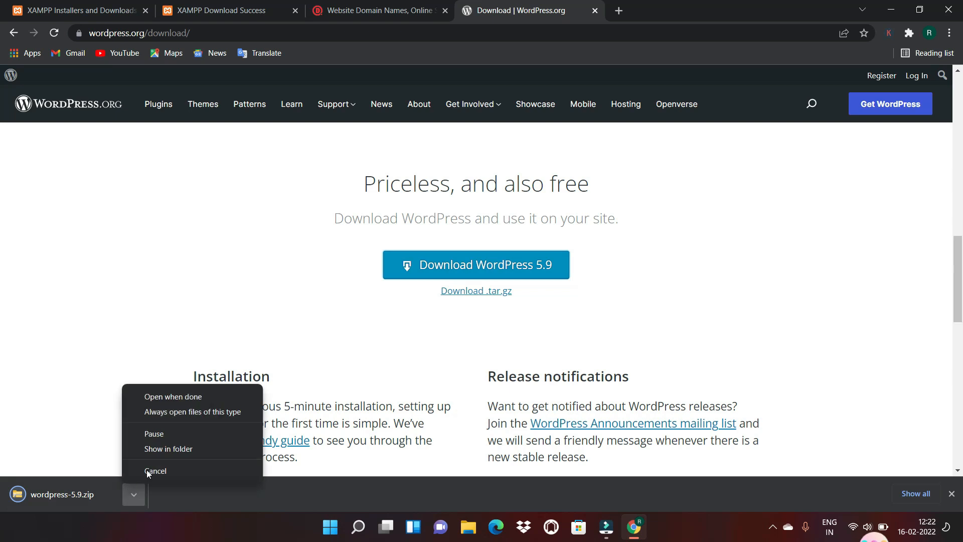
left_click(162, 449)
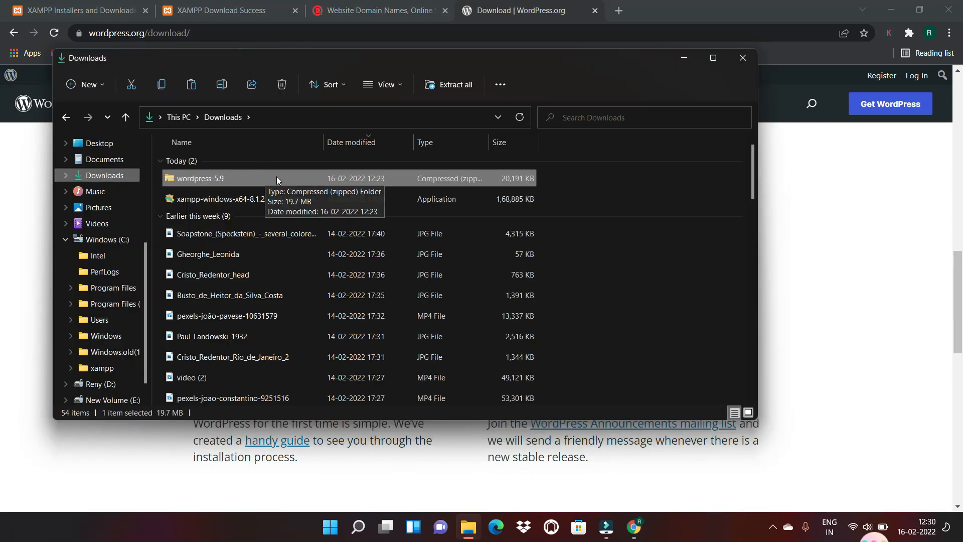
right_click(276, 178)
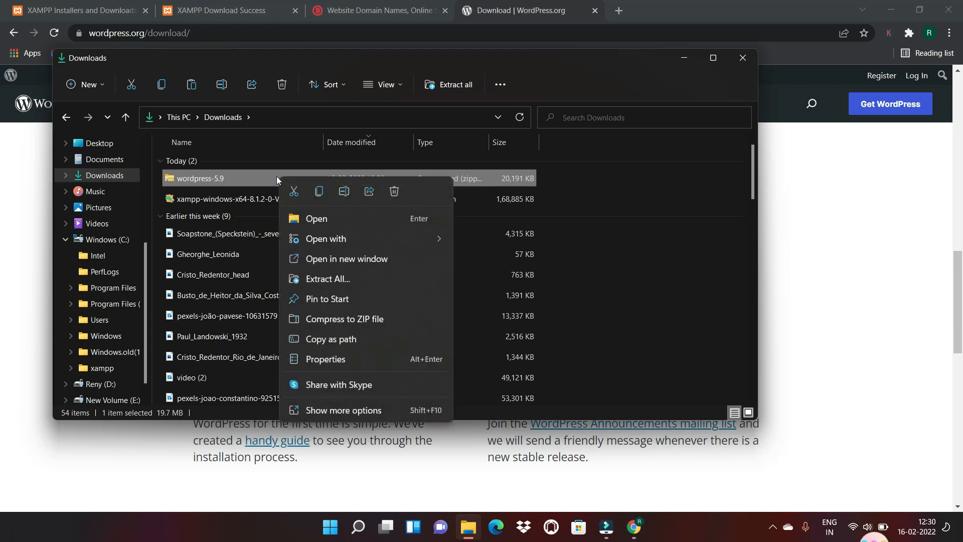
left_click(333, 410)
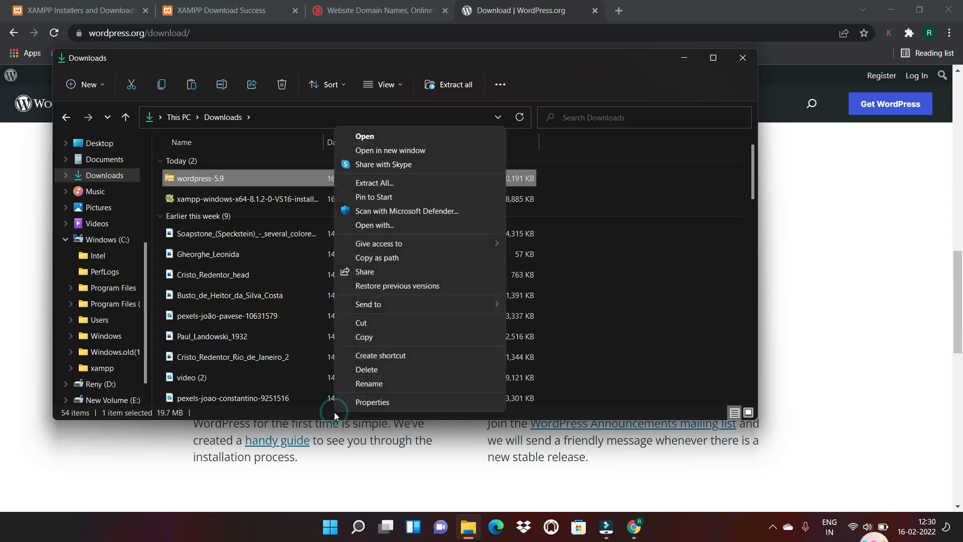
left_click(395, 184)
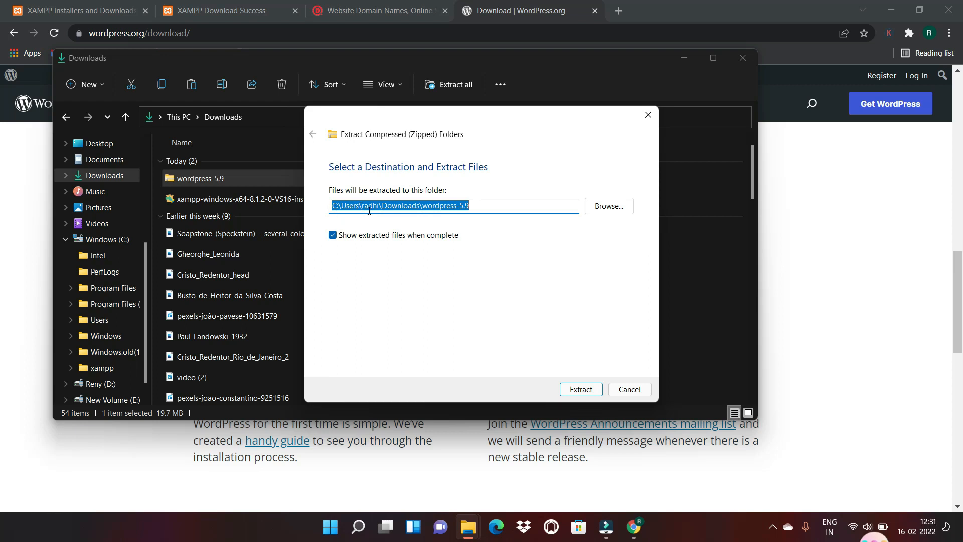
left_click(584, 393)
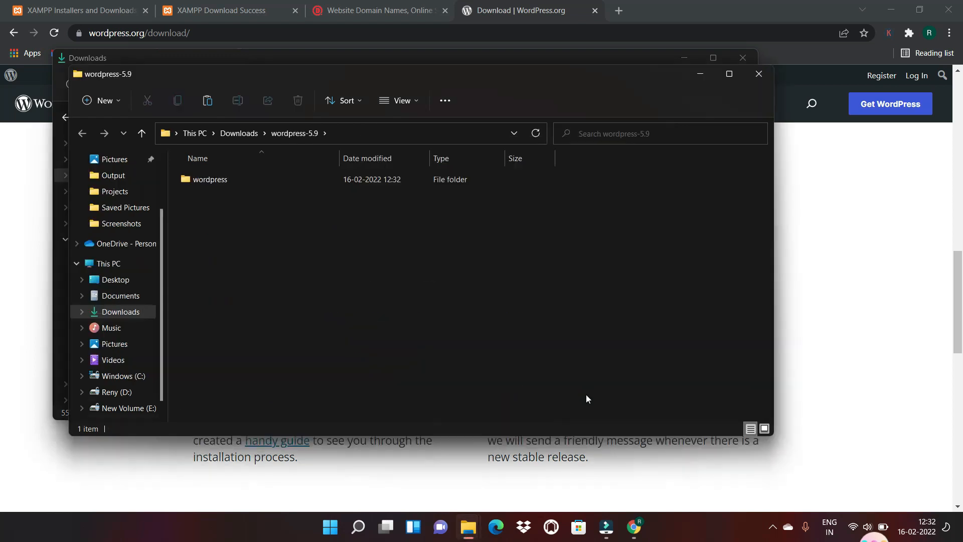
left_click(123, 359)
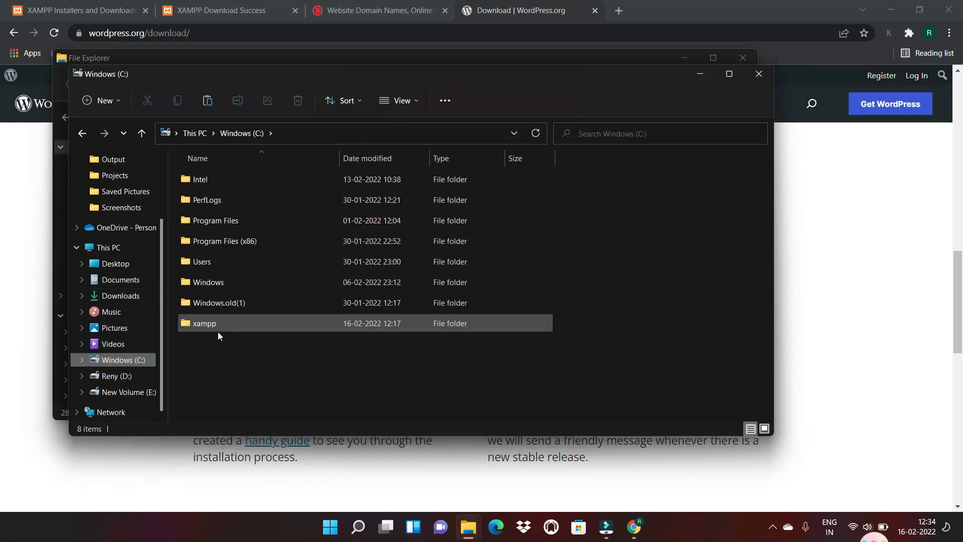
Paste the extracted wordpress-5.9 folder into C:\xampp\htdocs in a maximised File Explorer window
double_click(249, 324)
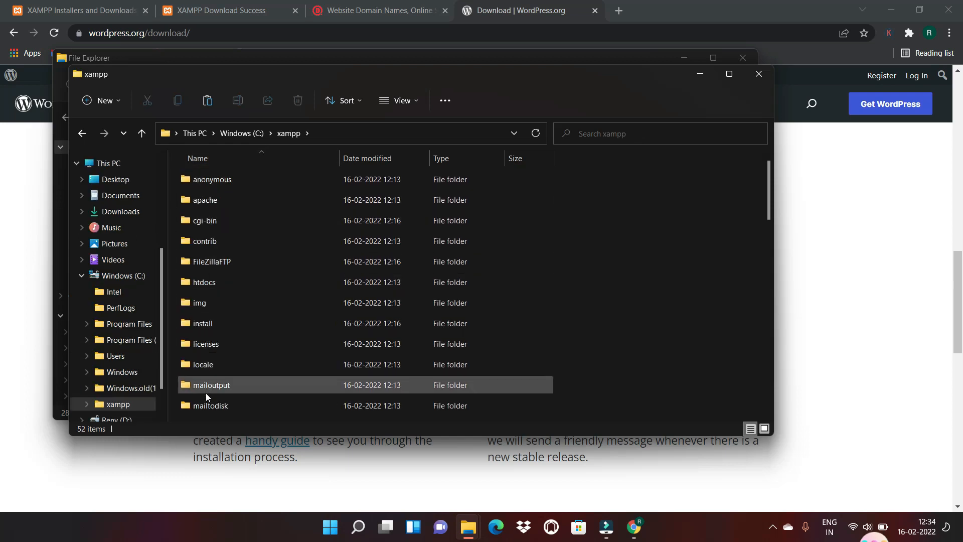
left_click(730, 75)
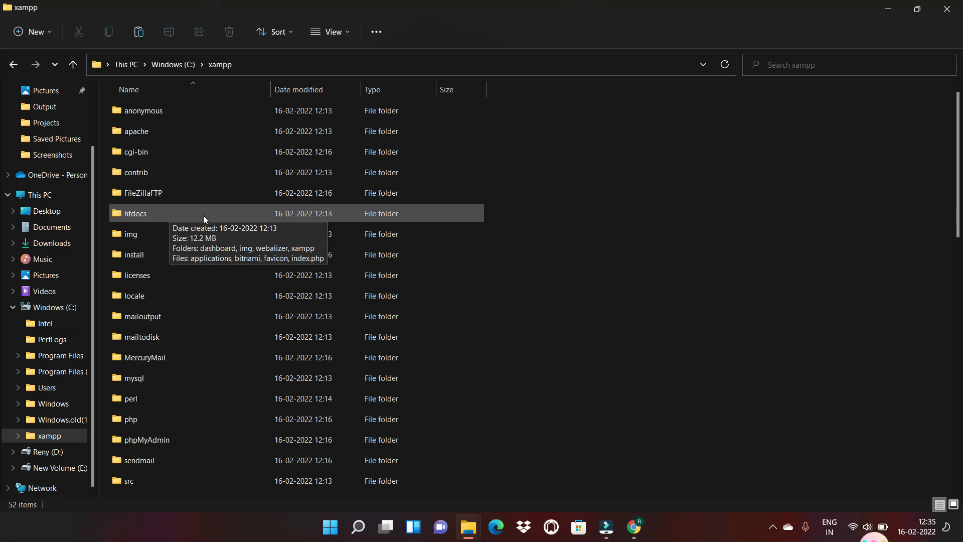
double_click(221, 218)
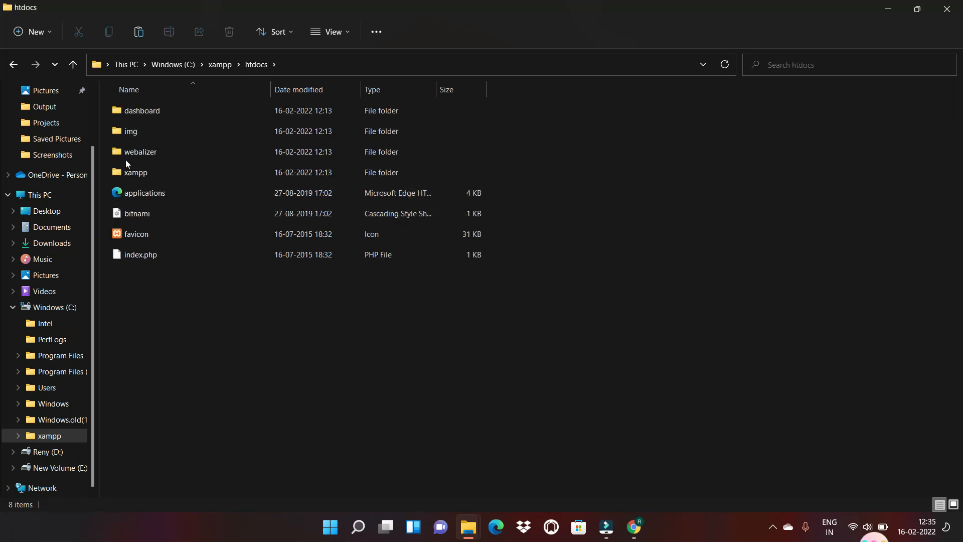
right_click(155, 313)
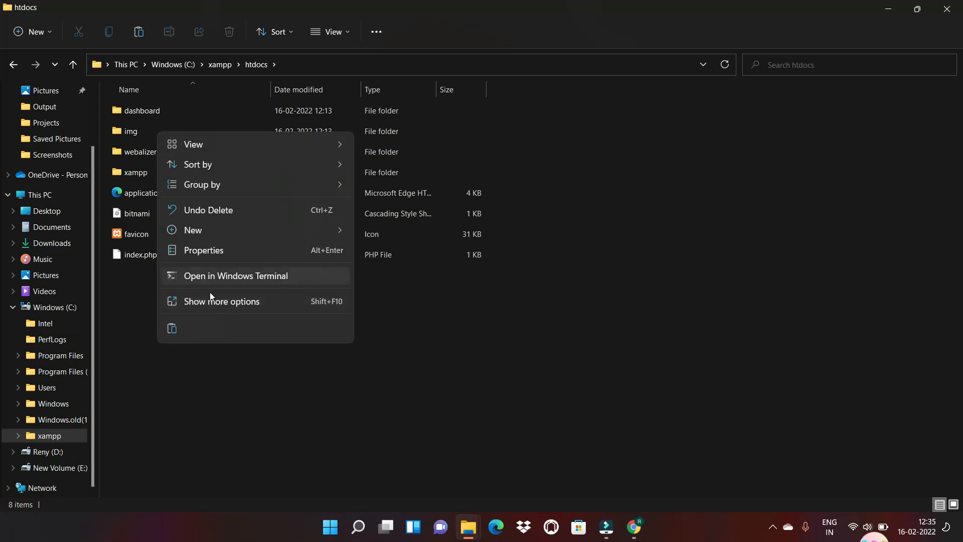
left_click(220, 304)
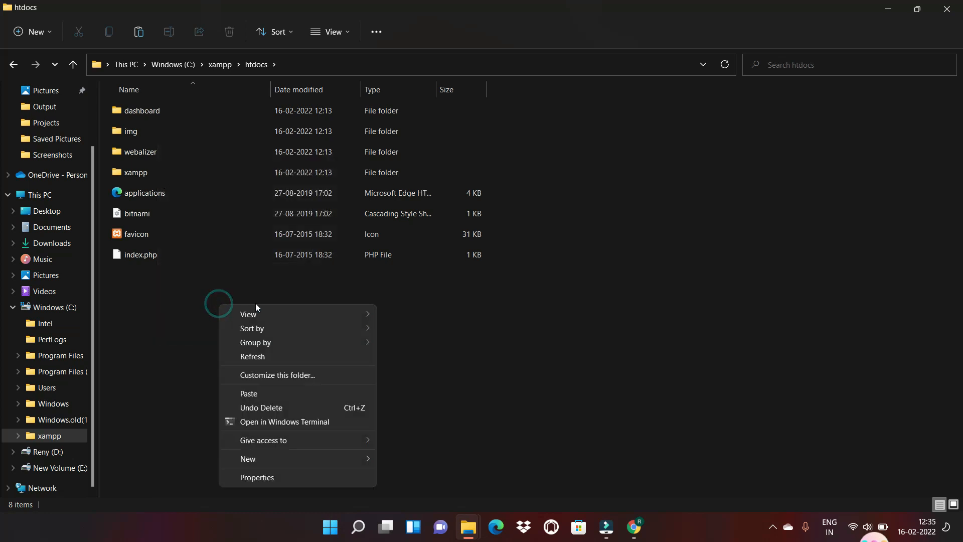
left_click(255, 397)
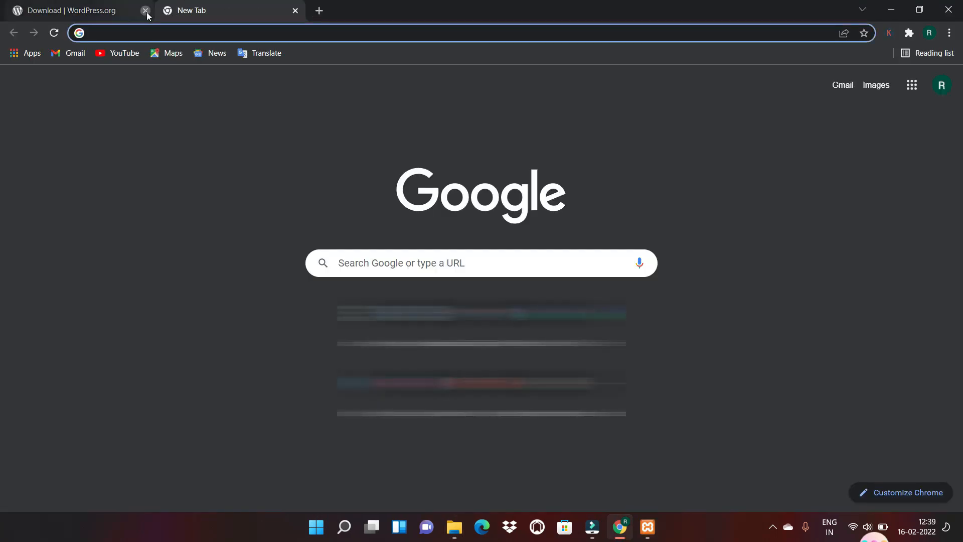
Close the WordPress.org tab, load localhost/wordpress, and start localhost/phpmyadmin in a new tab
left_click(145, 11)
type("l")
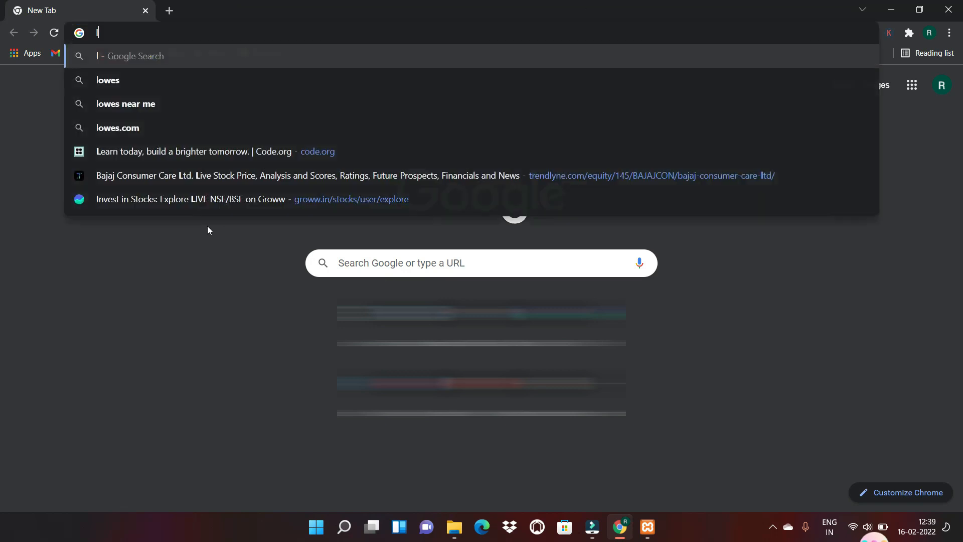
type("ocalhost")
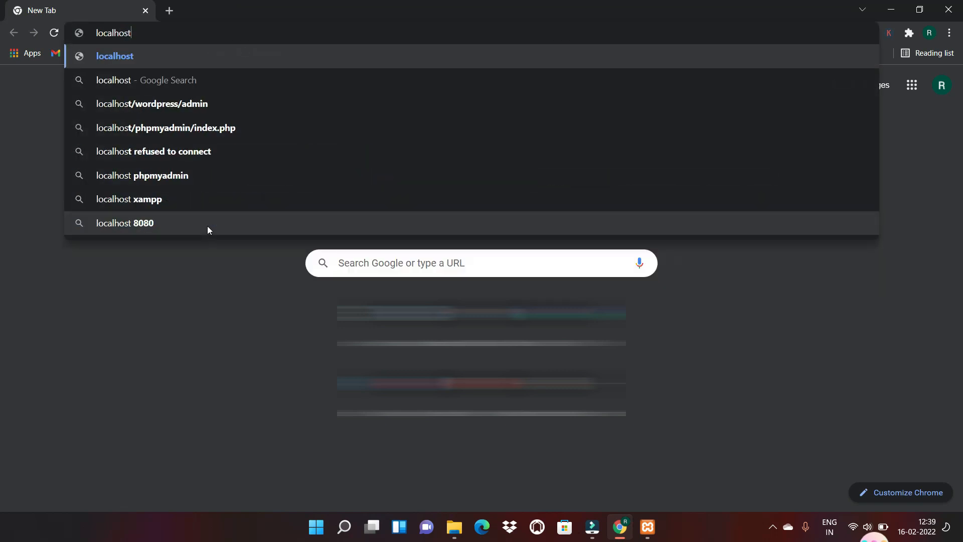
type("/")
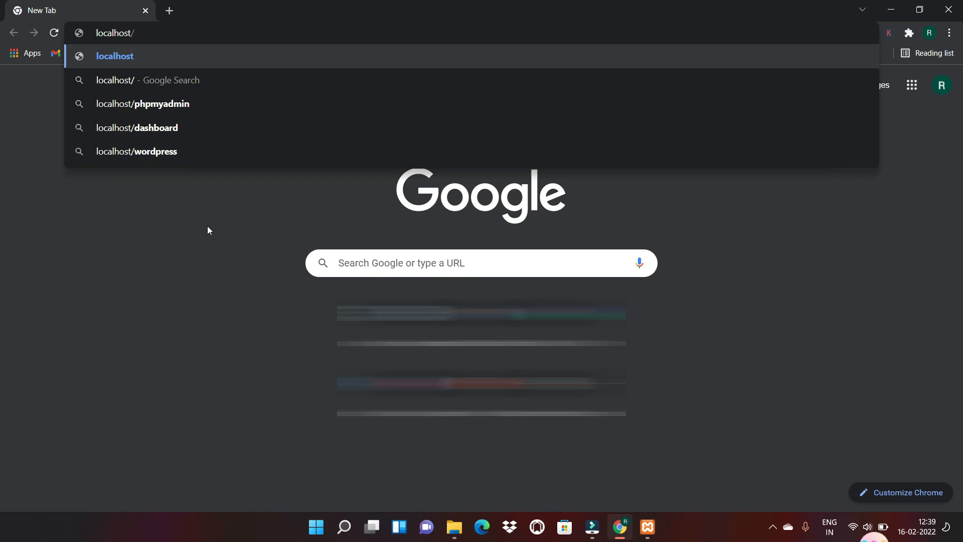
type("wordpr")
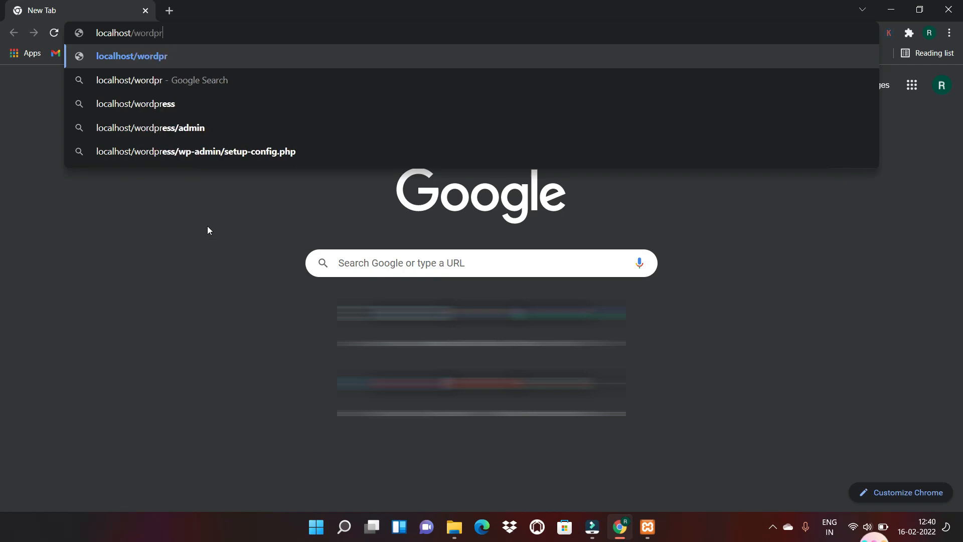
type("ess")
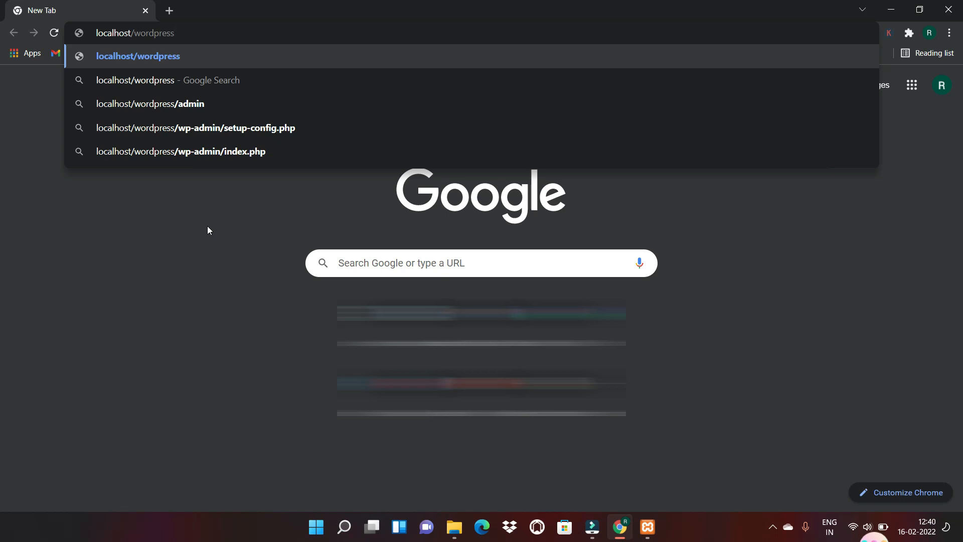
key("Return")
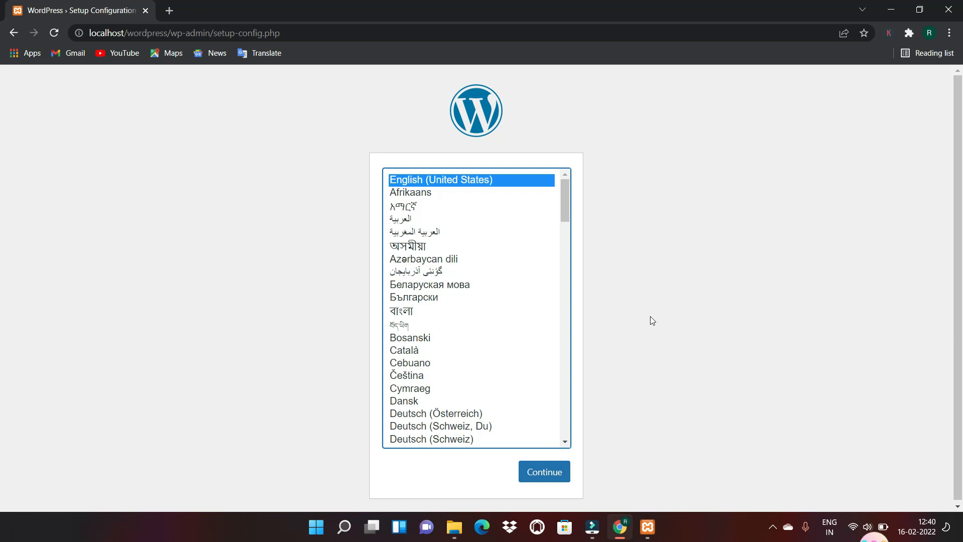
key("ctrl+t")
type("localhost/")
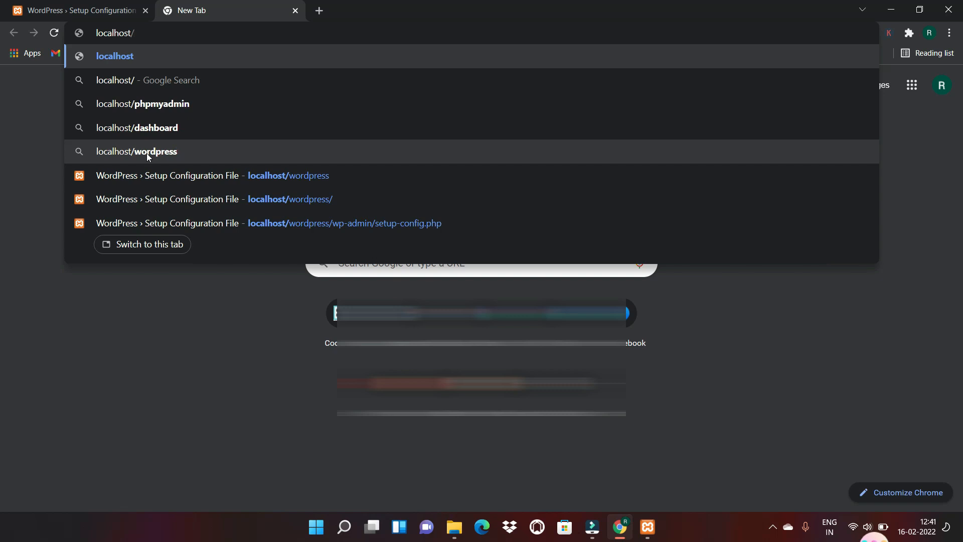
type("phpmyadmin")
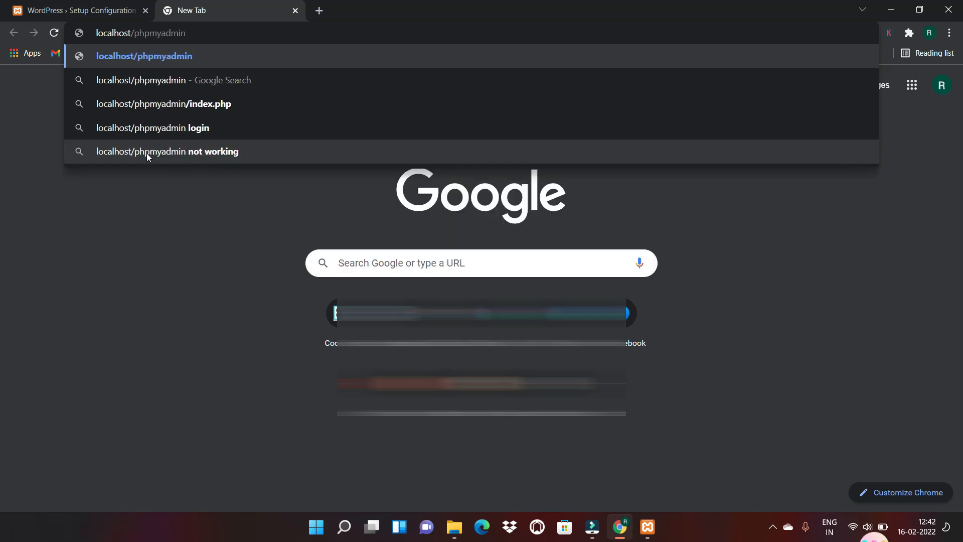
Load localhost/phpmyadmin to show the phpMyAdmin home page
key("Return")
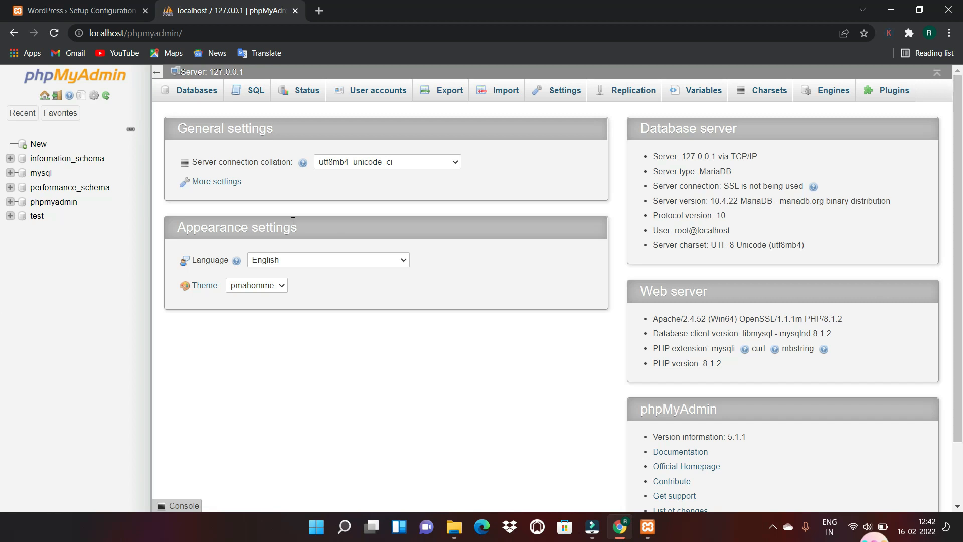
Create an empty database named 'wordpress' from phpMyAdmin's Databases tab
left_click(194, 95)
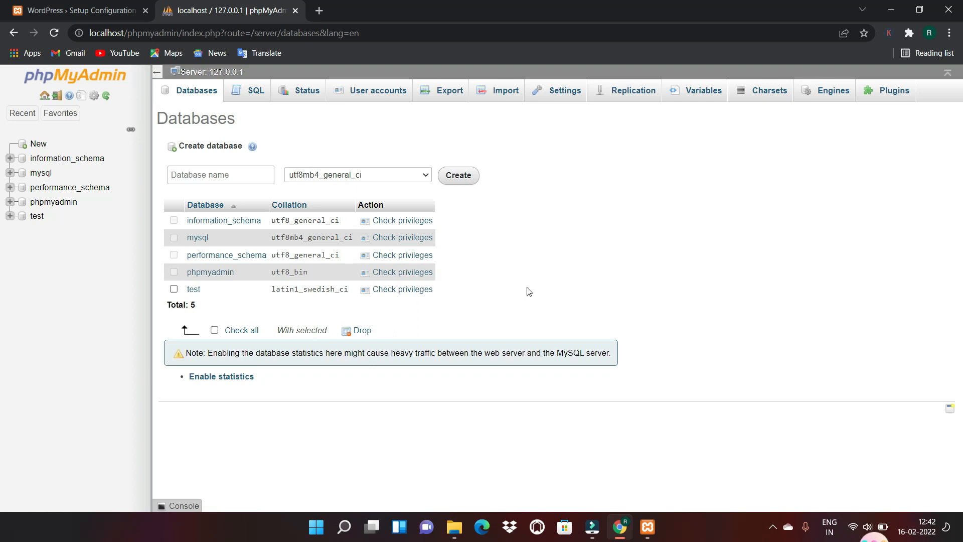
left_click(231, 175)
type("wordpress")
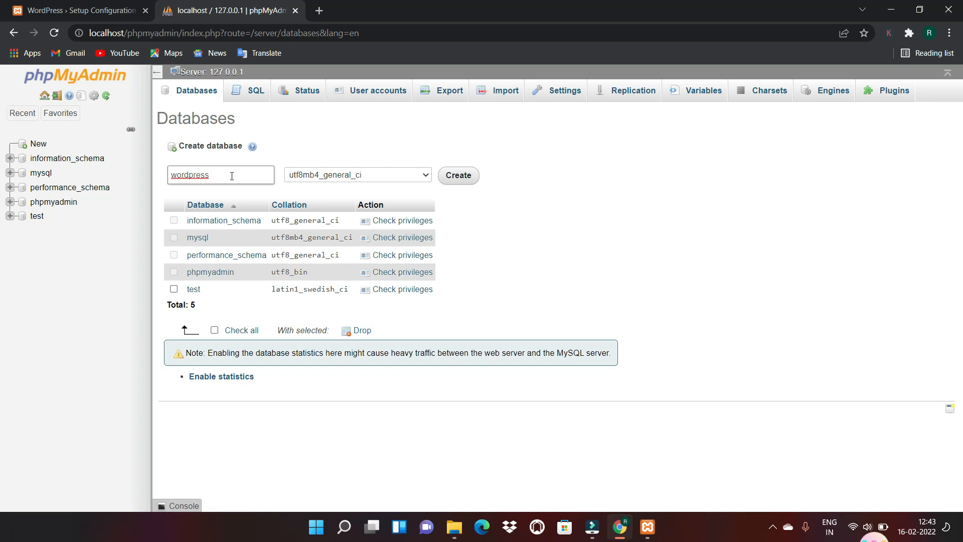
left_click(462, 183)
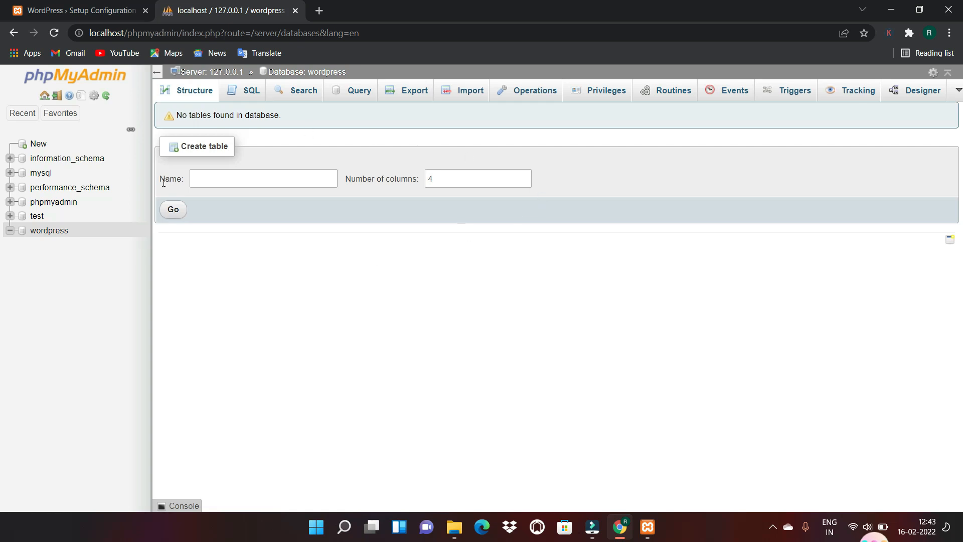
Close phpMyAdmin, choose English (United States) for setup, and proceed to the database details form
left_click(296, 11)
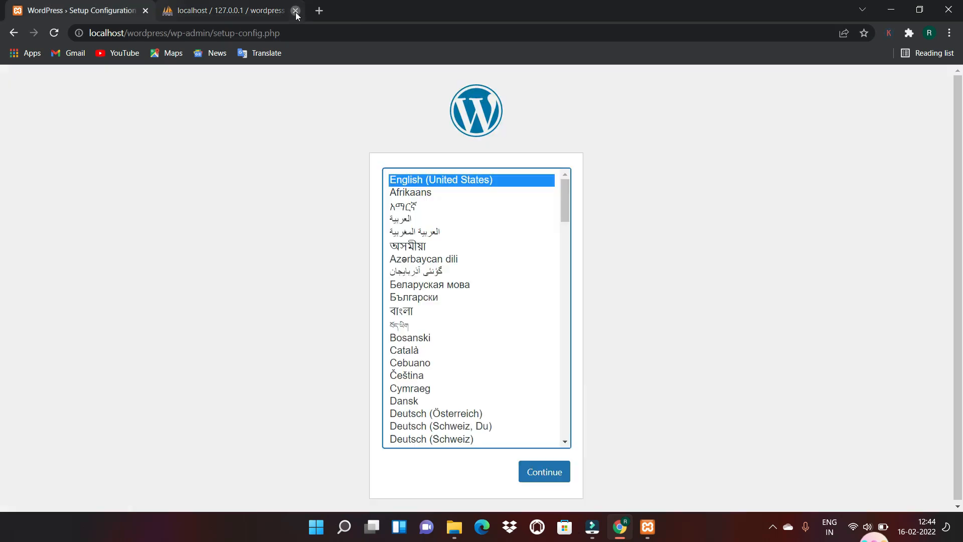
left_click(557, 477)
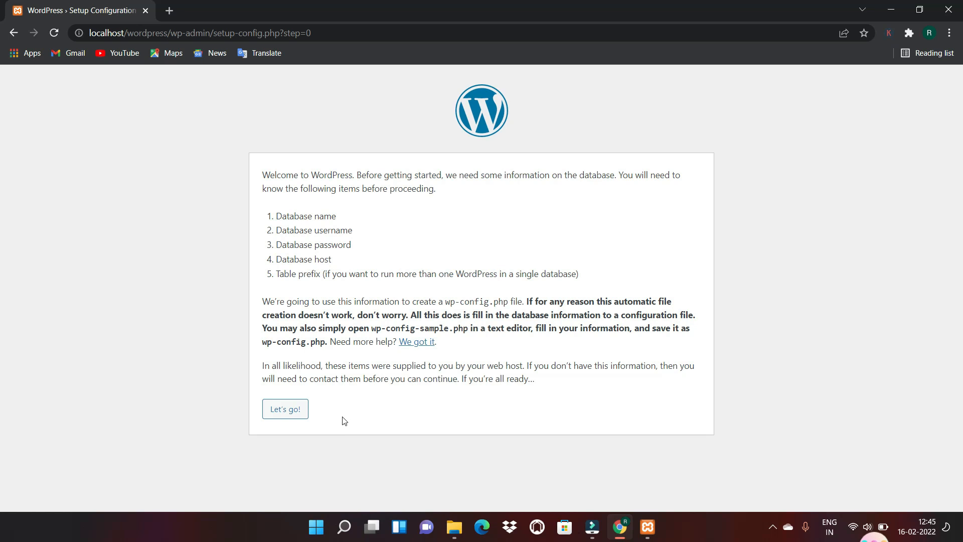
left_click(288, 415)
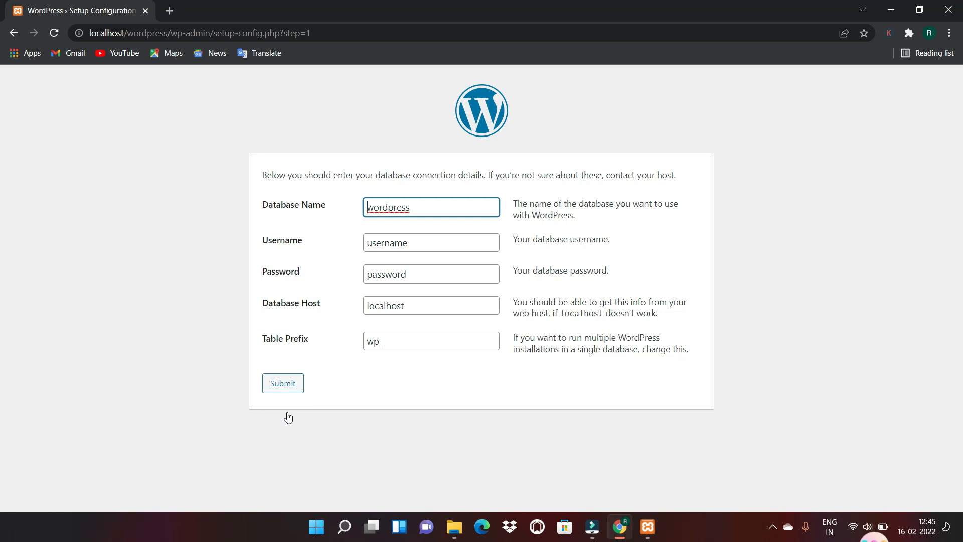
Submit database username root with a blank password, keeping host localhost and prefix wp_
left_click(424, 244)
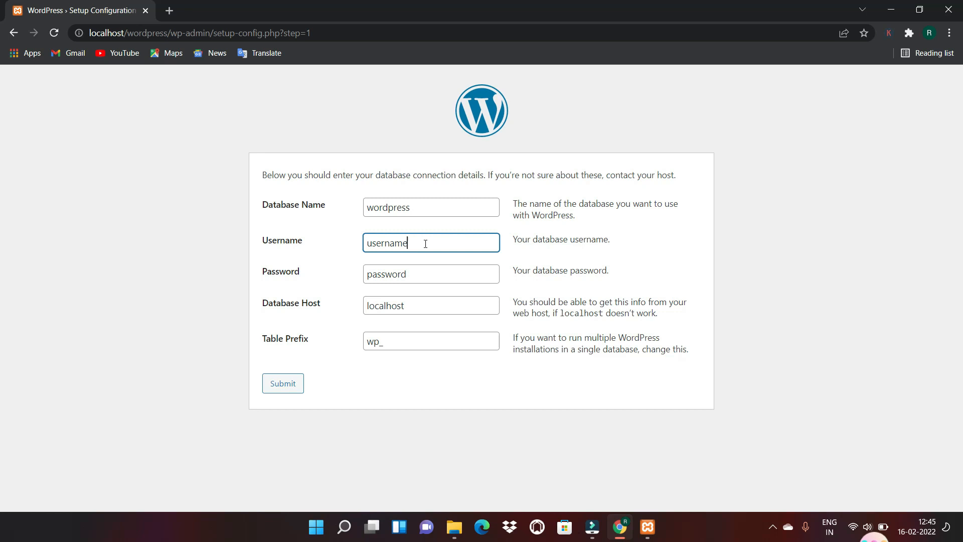
key("BackSpace")
key("BackSpace")
key("BackSpace")
key("BackSpace")
key("BackSpace")
key("BackSpace")
key("BackSpace")
key("BackSpace")
type("root")
left_click(428, 280)
key("BackSpace")
key("BackSpace")
key("BackSpace")
key("BackSpace")
key("BackSpace")
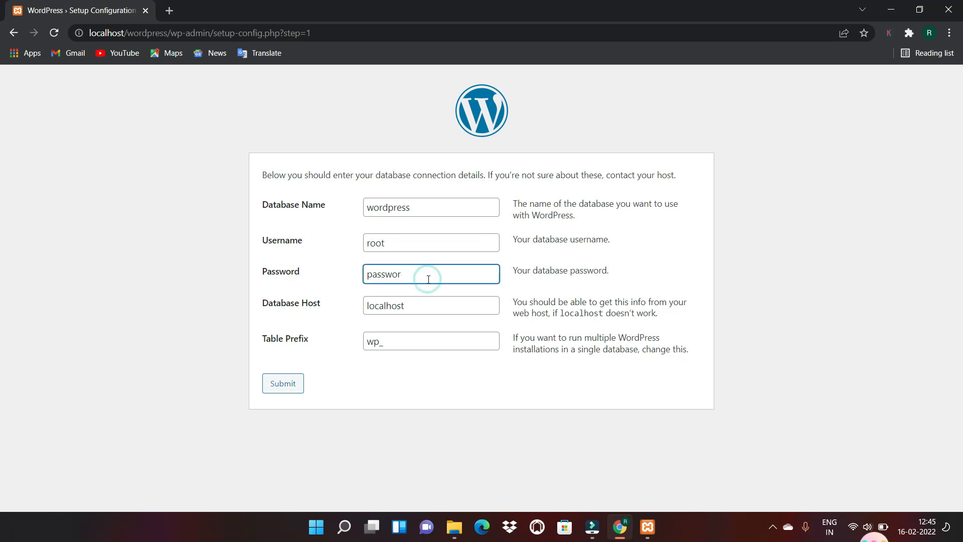
key("BackSpace")
key("BackSpace")
key("BackSpace")
key("Tab")
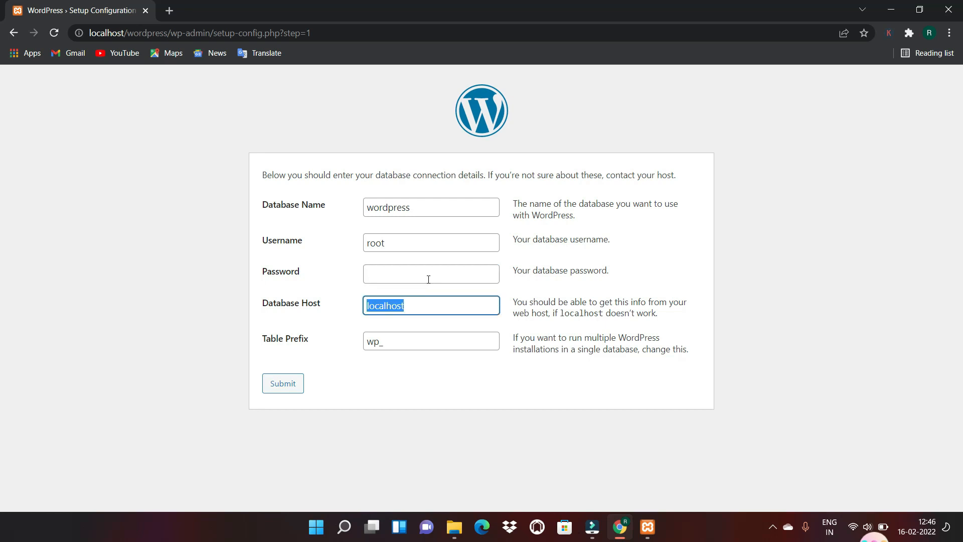
left_click(397, 346)
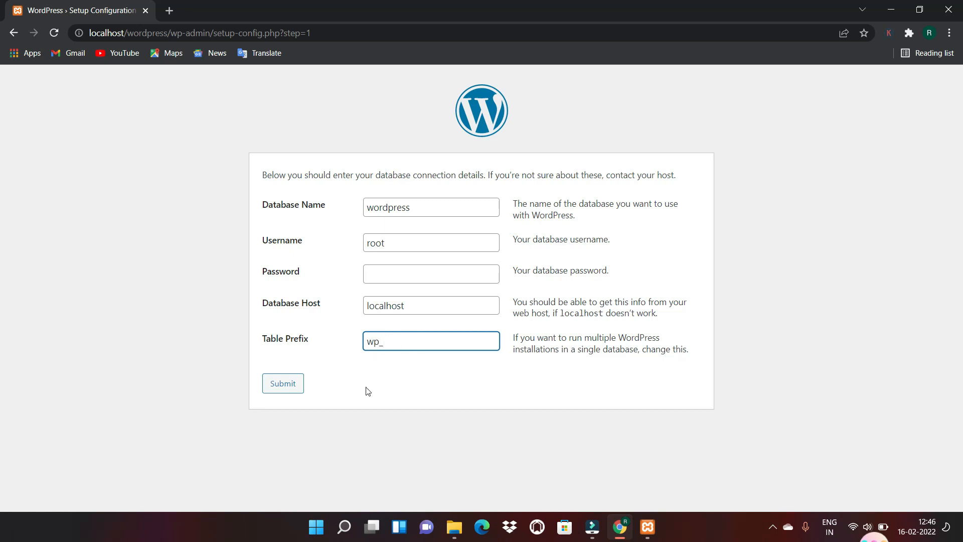
left_click(275, 386)
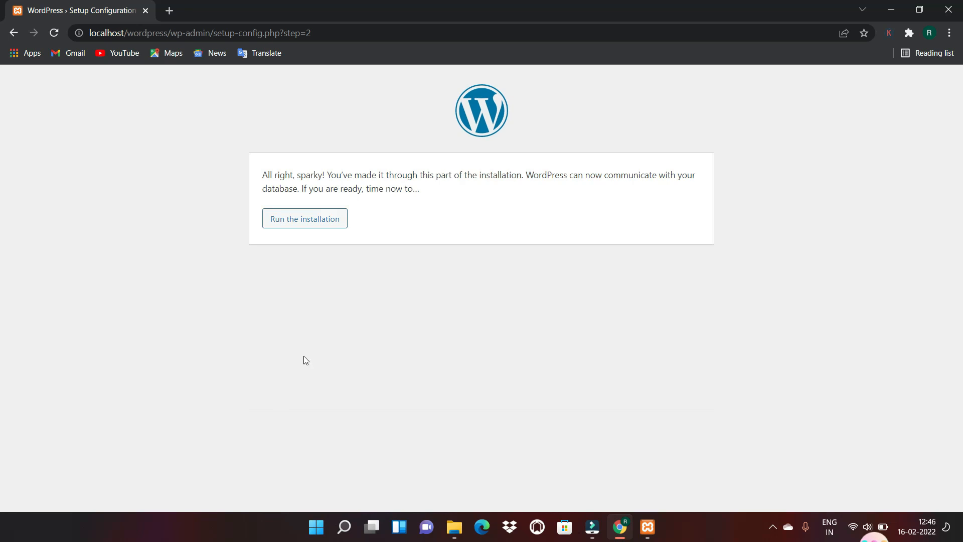
Run the WordPress installation to open the Welcome site-information form
left_click(304, 226)
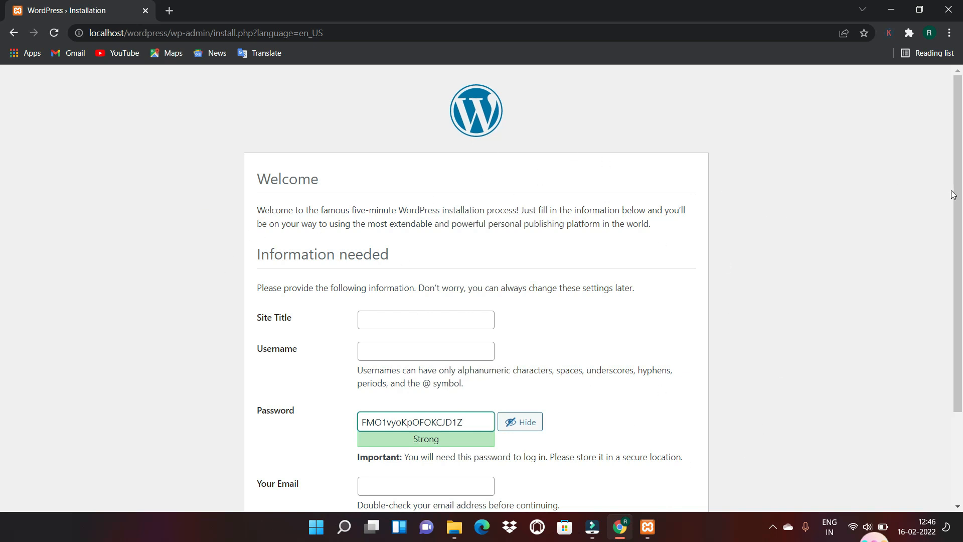
Enter the username 'admin' and replace the generated strong password with a short weak one
left_click_drag(960, 199, 960, 279)
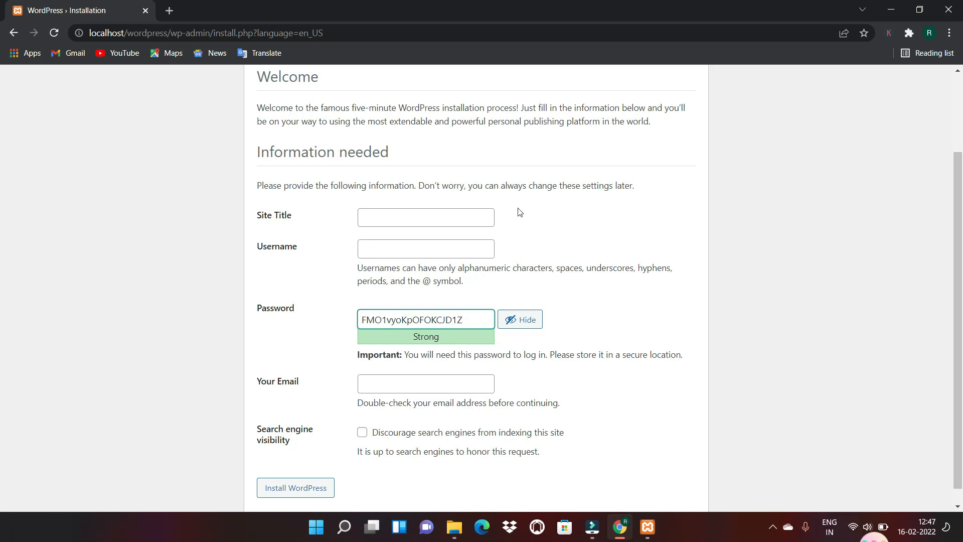
left_click(373, 252)
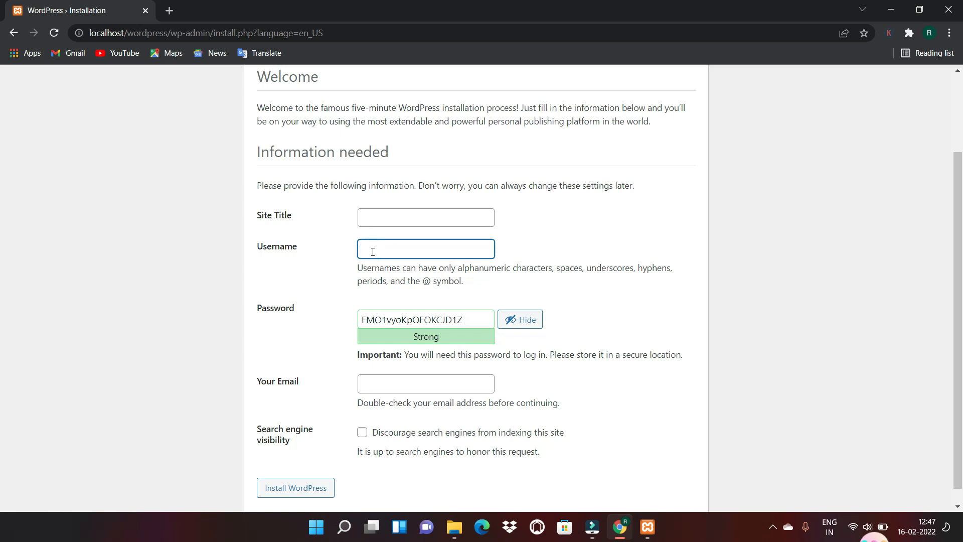
type("admin")
left_click_drag(465, 320, 348, 319)
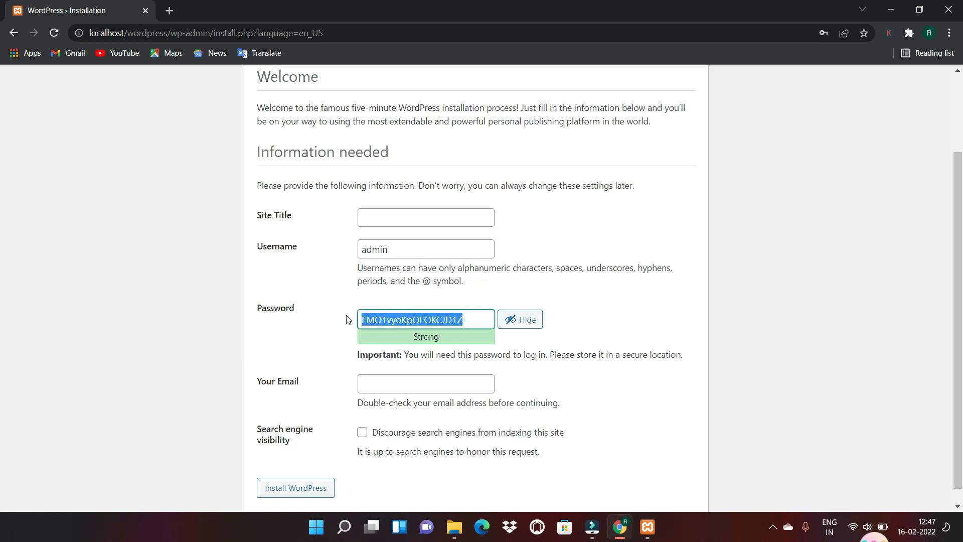
type("admin")
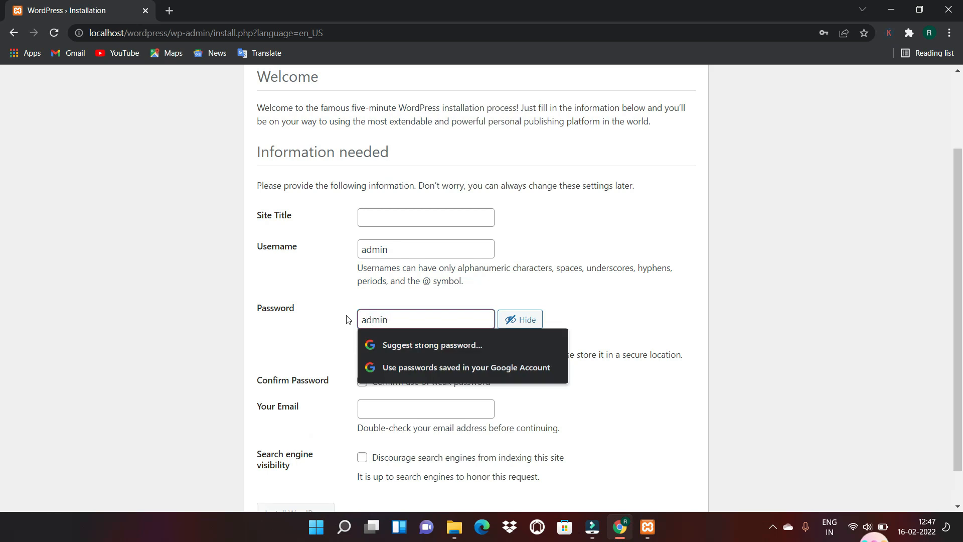
left_click(732, 310)
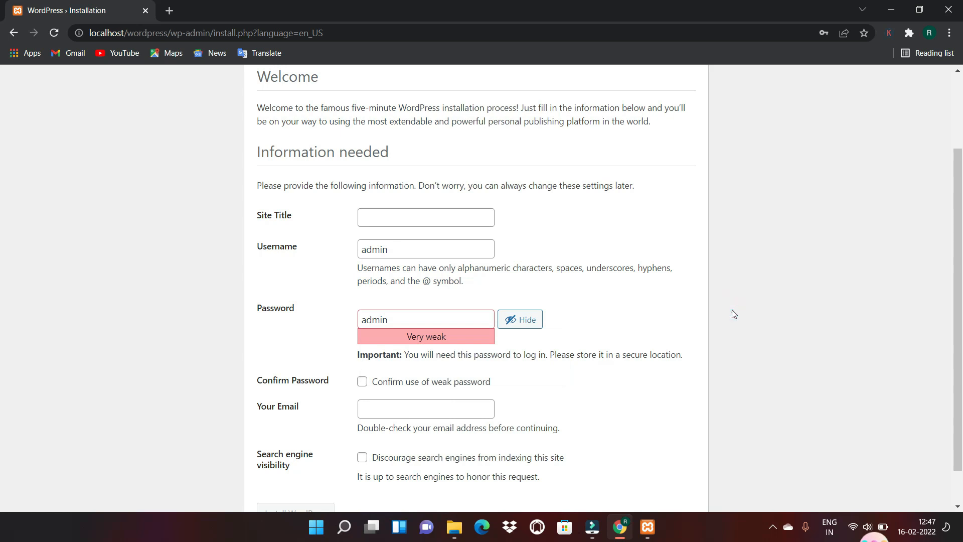
left_click(395, 217)
left_click(396, 218)
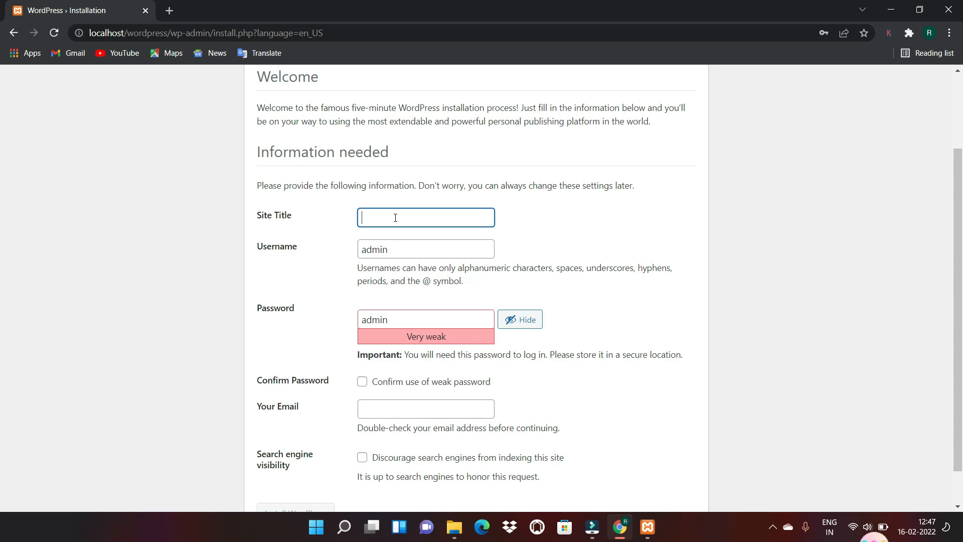
Enter 'Fittobe' as Site Title, tick the weak-password confirmation, and type the administrator's e-mail address
type("Fit")
key("BackSpace")
key("BackSpace")
key("BackSpace")
type("Fittobe")
left_click_drag(959, 224, 960, 261)
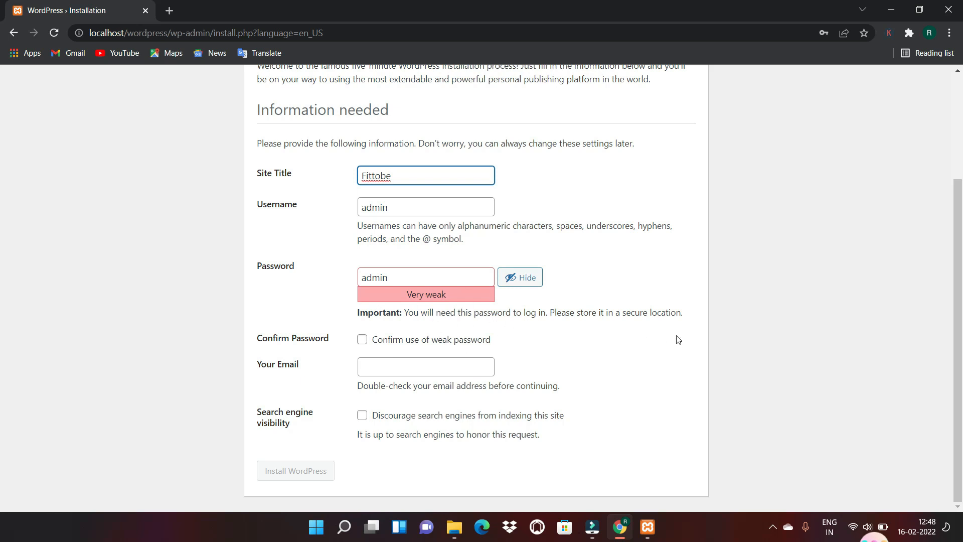
left_click(360, 340)
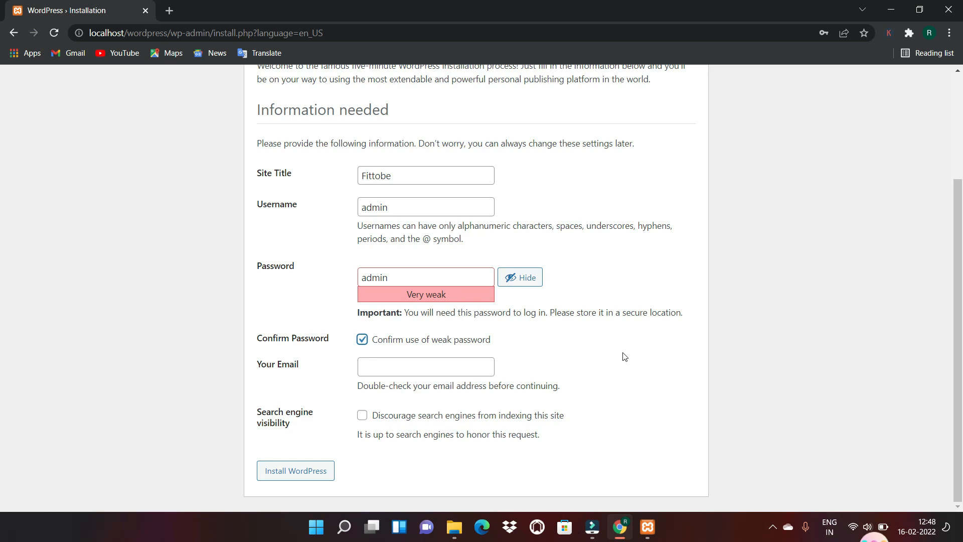
left_click(396, 368)
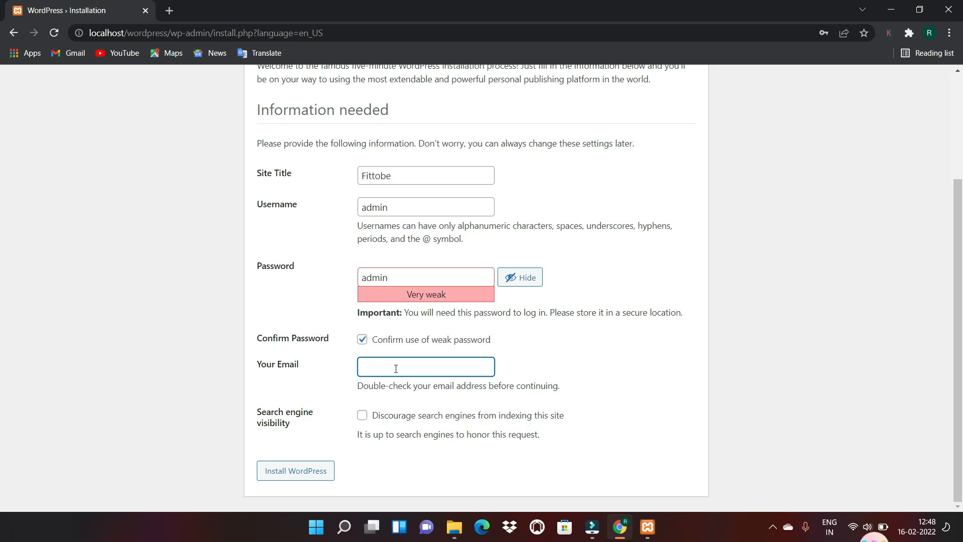
Install WordPress, then dismiss Chrome's breached-password warning and save-password prompt
left_click(293, 481)
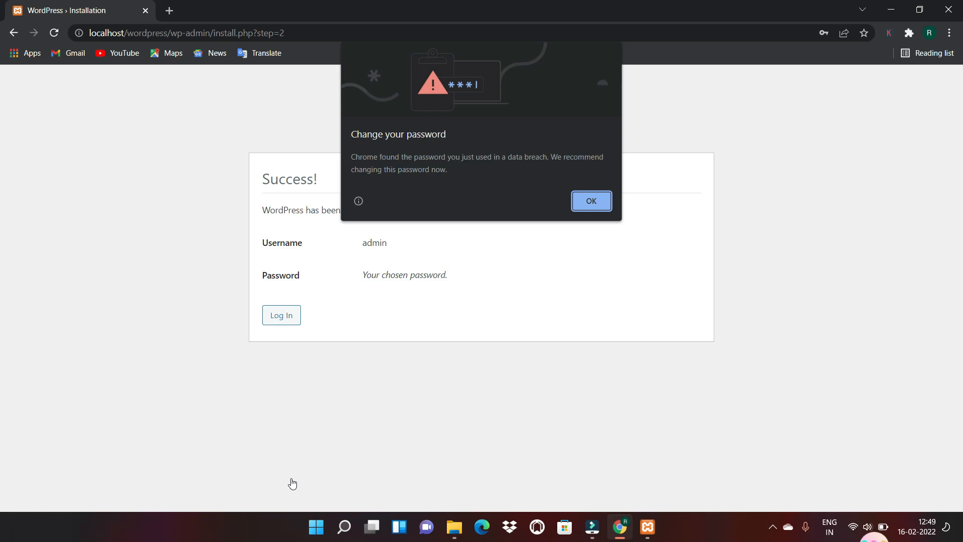
left_click(598, 204)
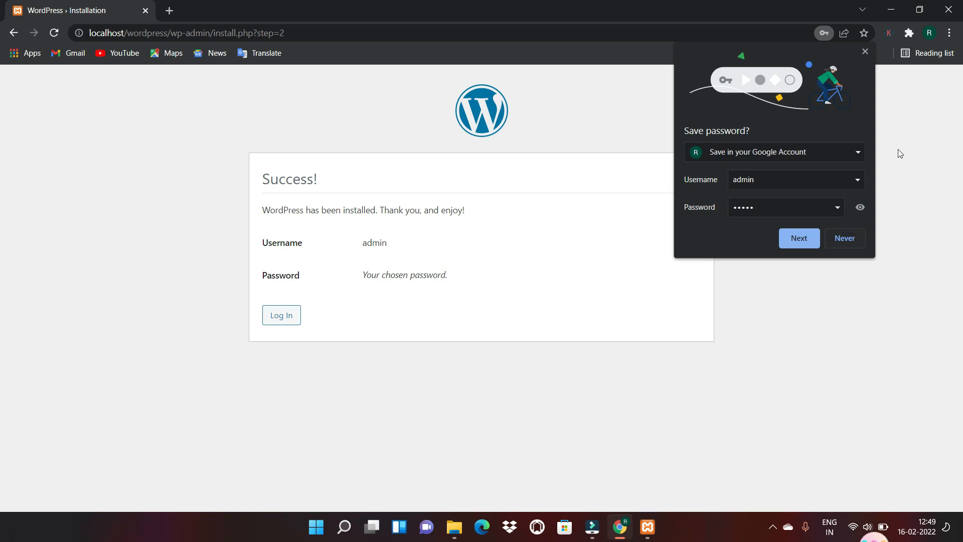
left_click(865, 52)
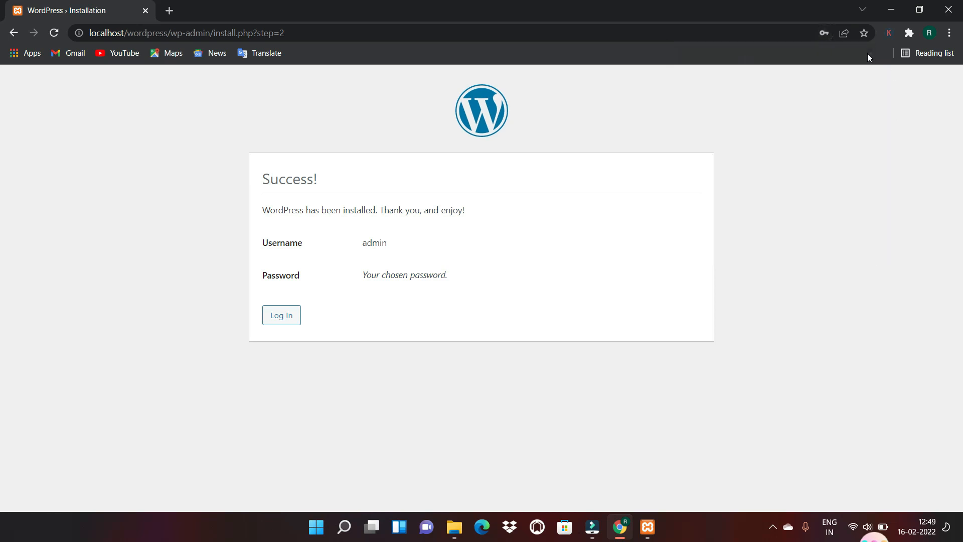
Log in to Fittobe as admin with the installer password, with Remember Me ticked
left_click(279, 316)
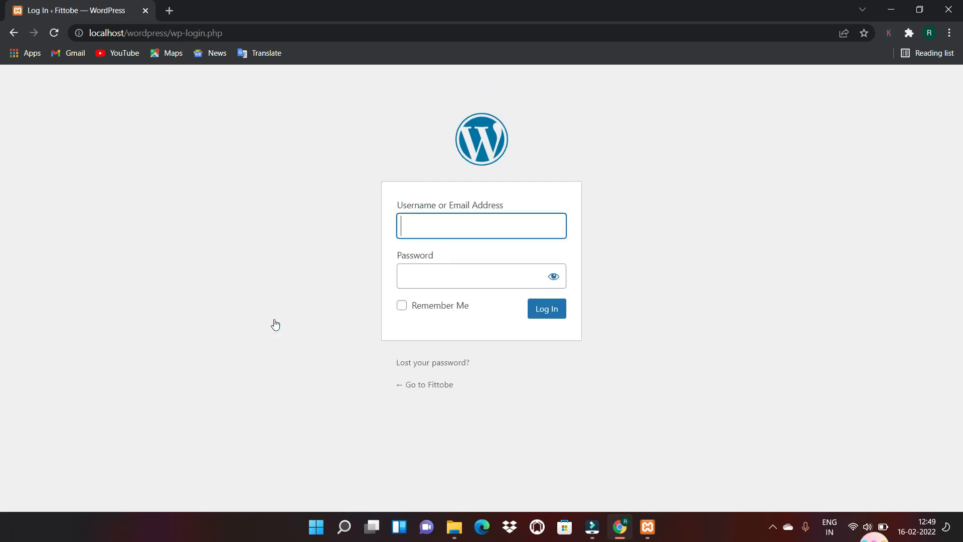
type("admin")
left_click(426, 273)
type("•••••")
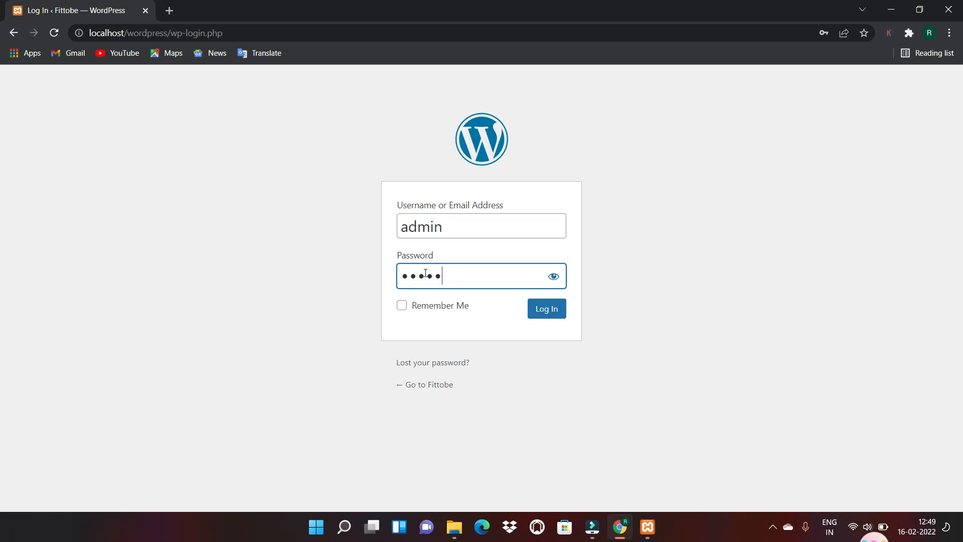
left_click(401, 307)
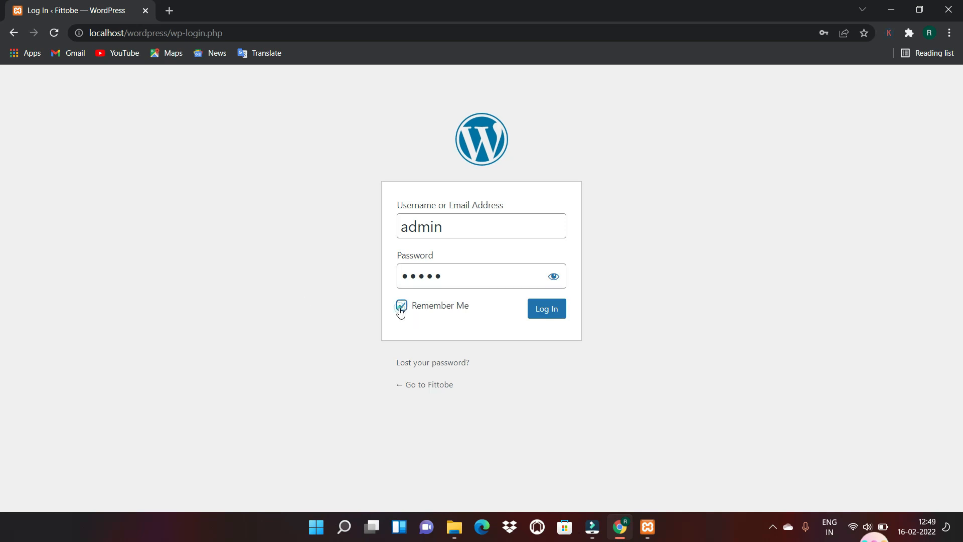
left_click(545, 319)
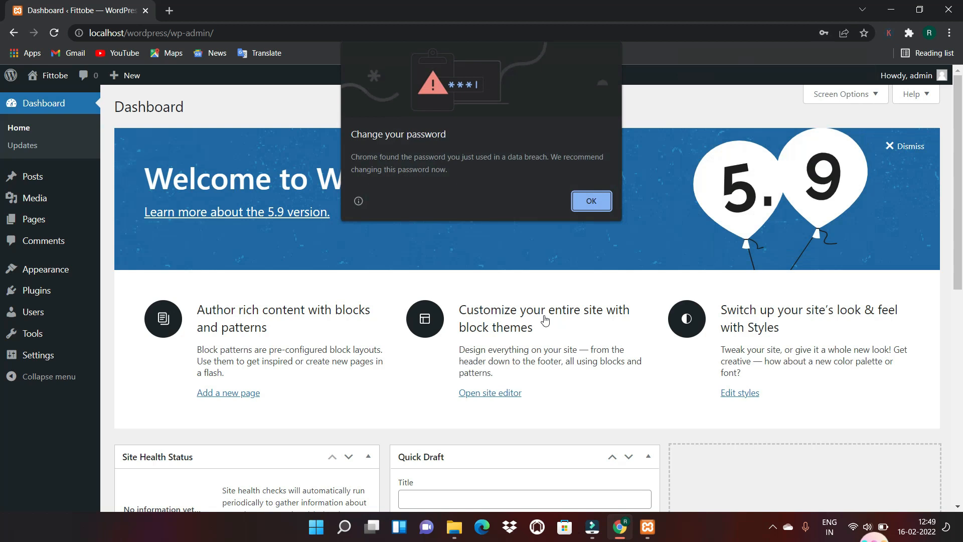
Dismiss the breached-password warning and save-password prompt, then reveal the Fittobe admin-bar menu
left_click(578, 205)
left_click(864, 52)
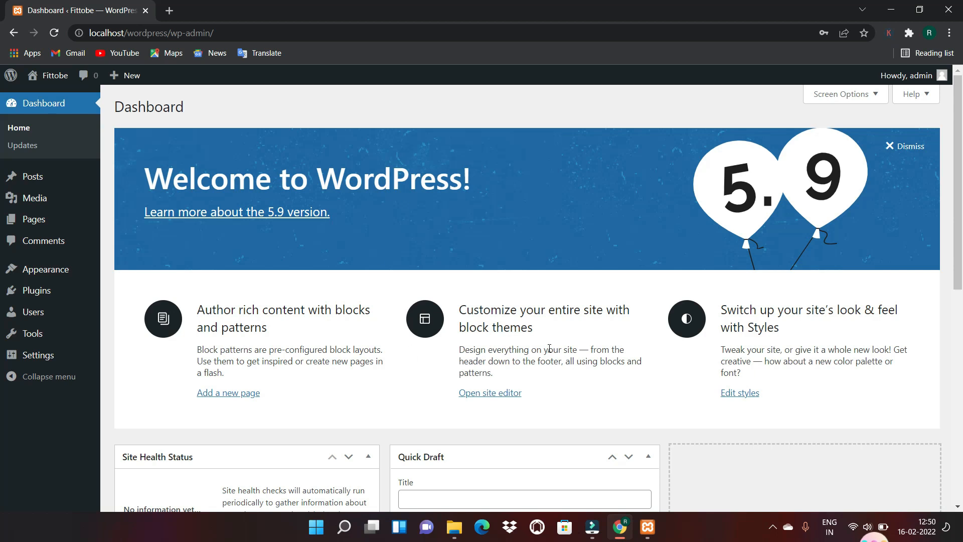
left_click_drag(959, 198, 962, 178)
mouse_move(38, 78)
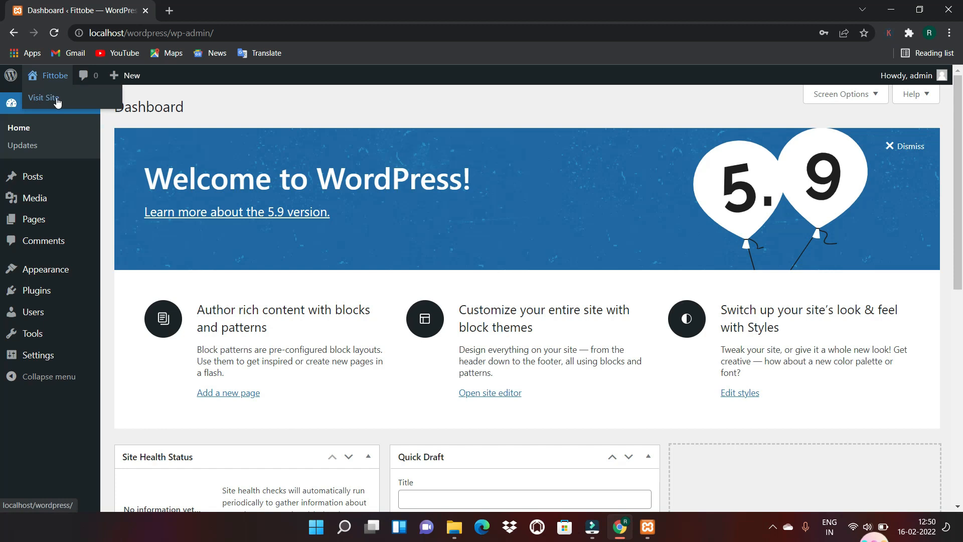
Visit the Fittobe front page at localhost/wordpress and scroll past the Hello world! post and back up
left_click(50, 98)
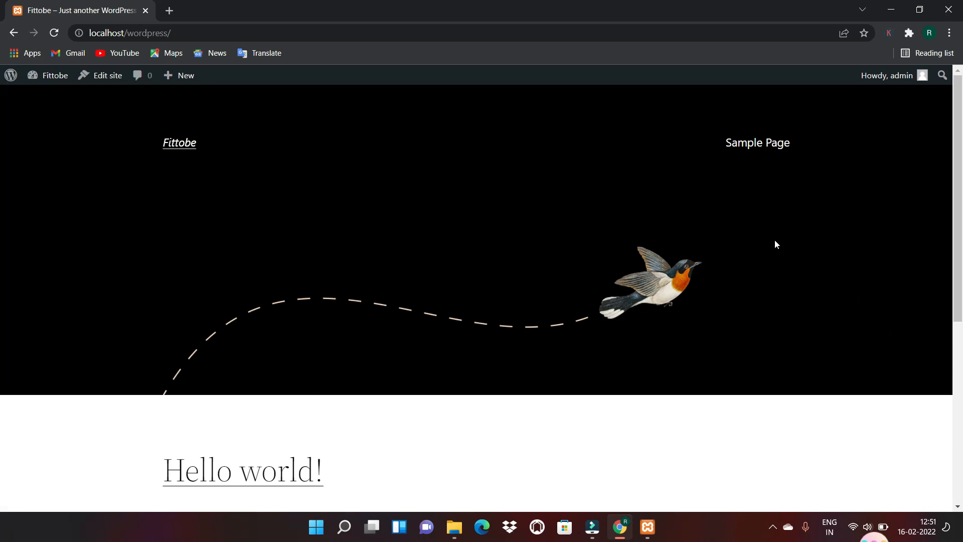
scroll(960, 209, "down", 1)
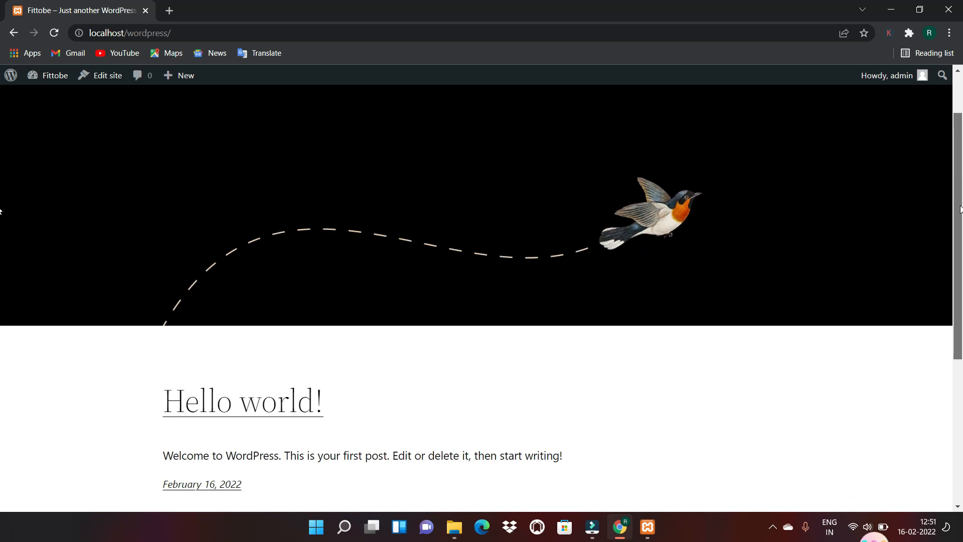
scroll(960, 210, "down", 5)
mouse_move(962, 329)
left_mouse_down()
mouse_move(958, 122)
mouse_move(959, 346)
left_mouse_up()
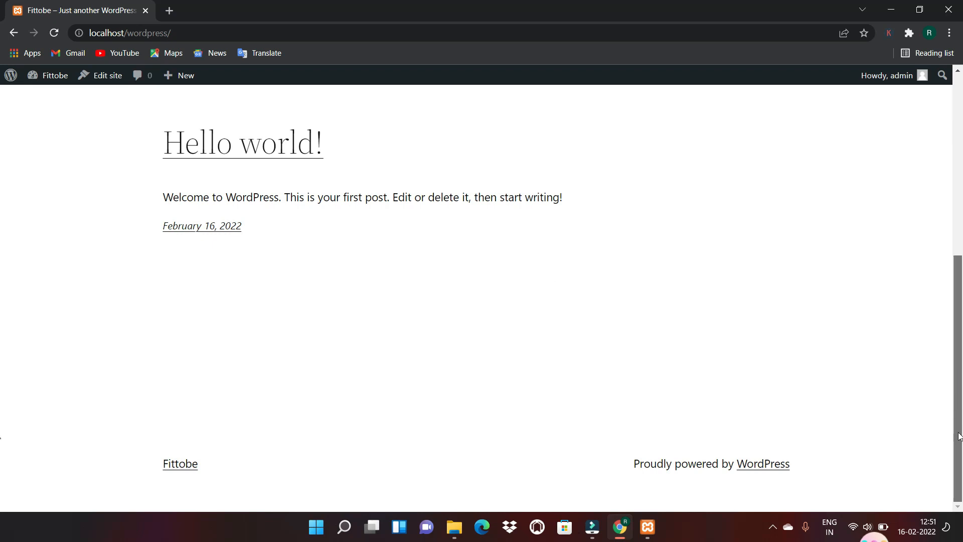
left_click_drag(959, 436, 959, 436)
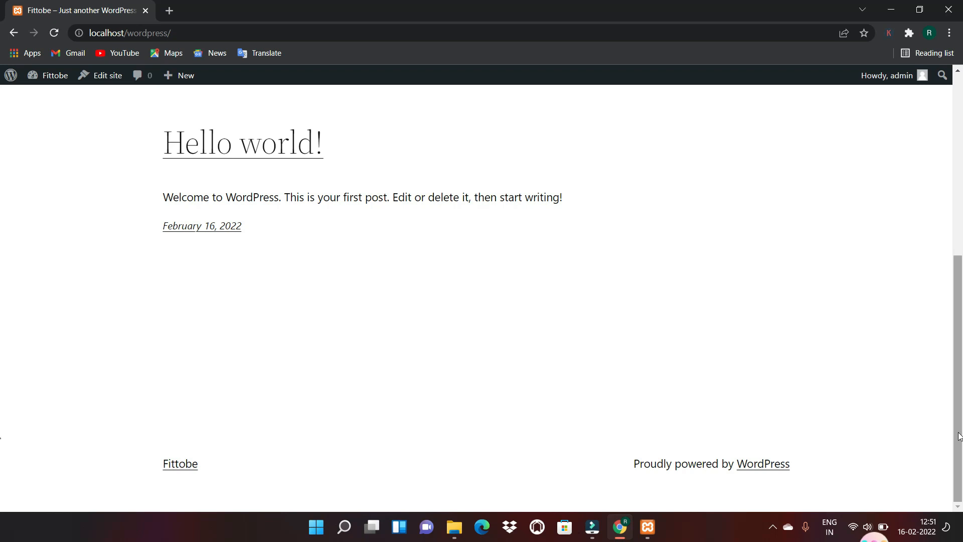
left_click_drag(958, 436, 959, 230)
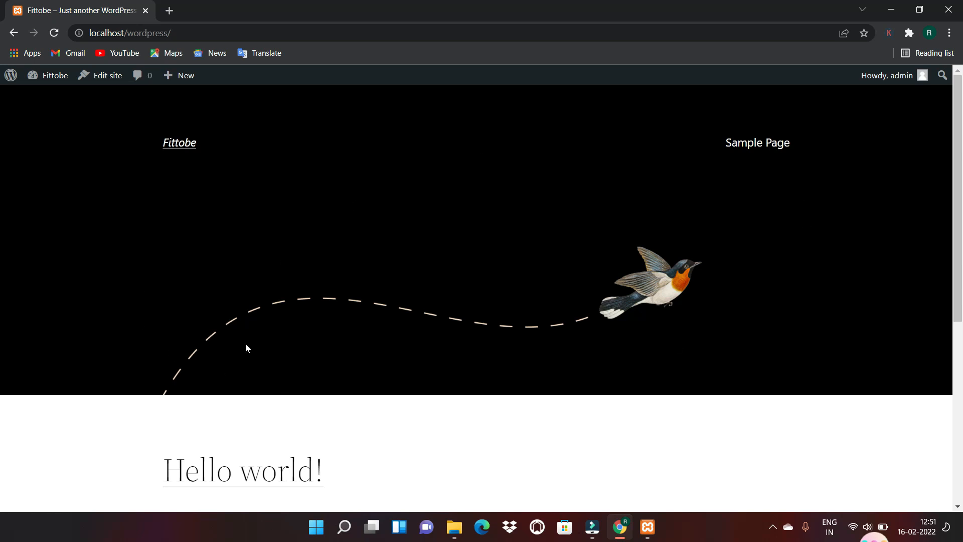
mouse_move(961, 230)
left_mouse_down()
mouse_move(962, 432)
mouse_move(962, 222)
left_mouse_up()
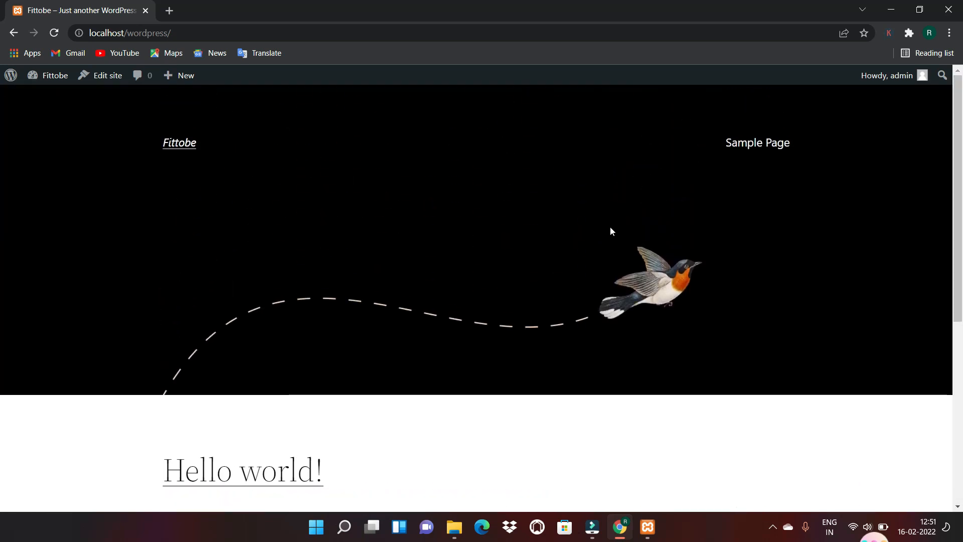